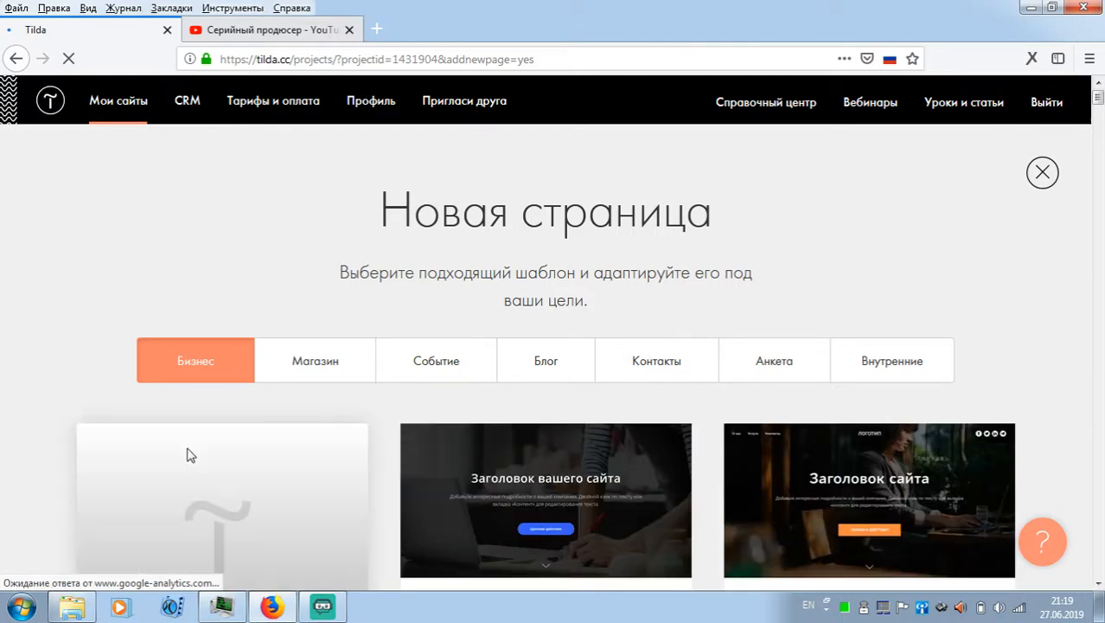
# Step: Create a new page from the blank template and add menu block ME303 with the logo above the menu items
pyautogui.click(199, 467)
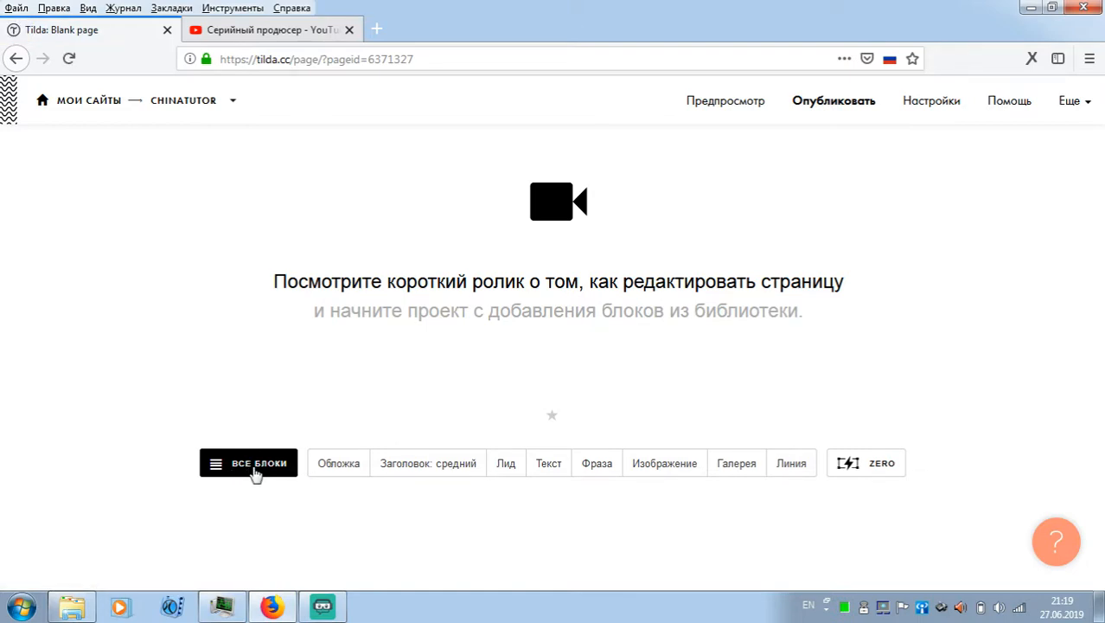
pyautogui.click(255, 465)
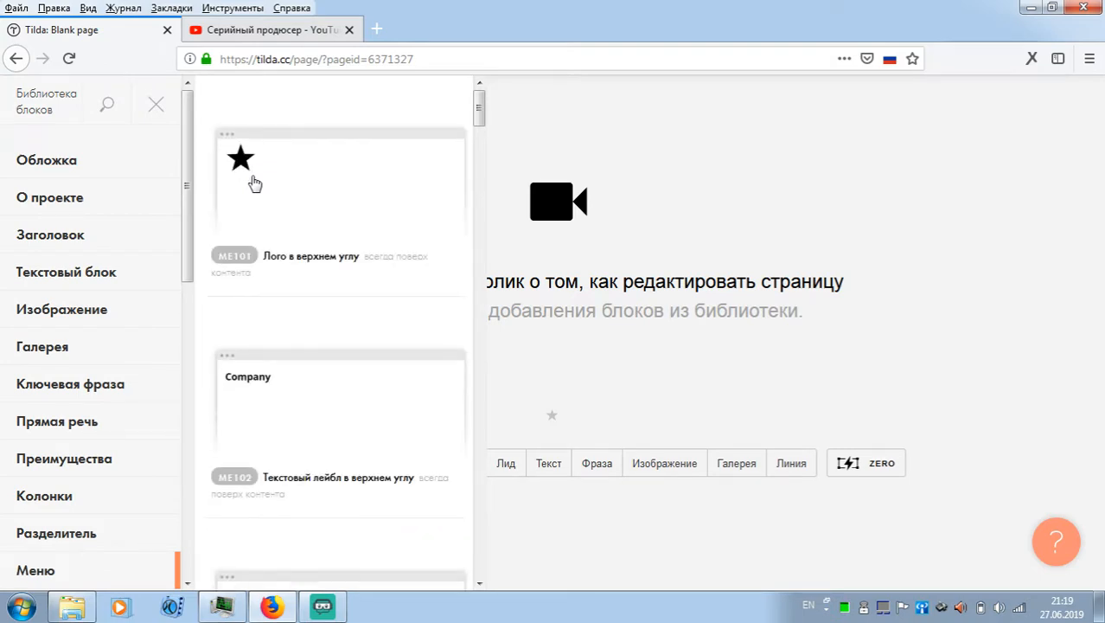
pyautogui.moveTo(192, 214); pyautogui.dragTo(192, 271)
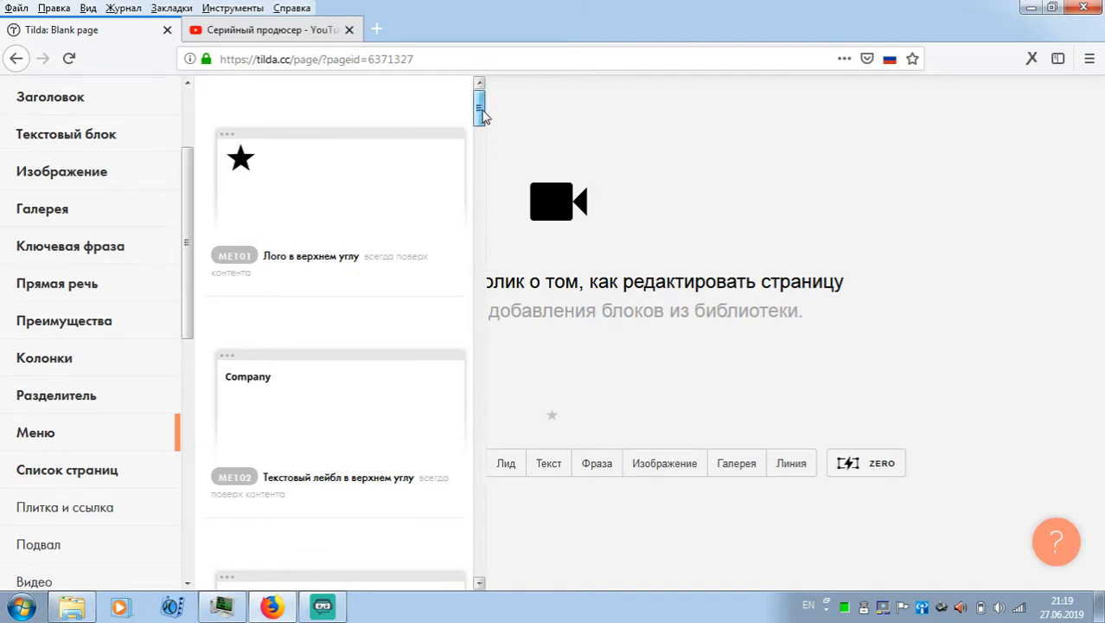
pyautogui.moveTo(482, 117); pyautogui.dragTo(499, 286)
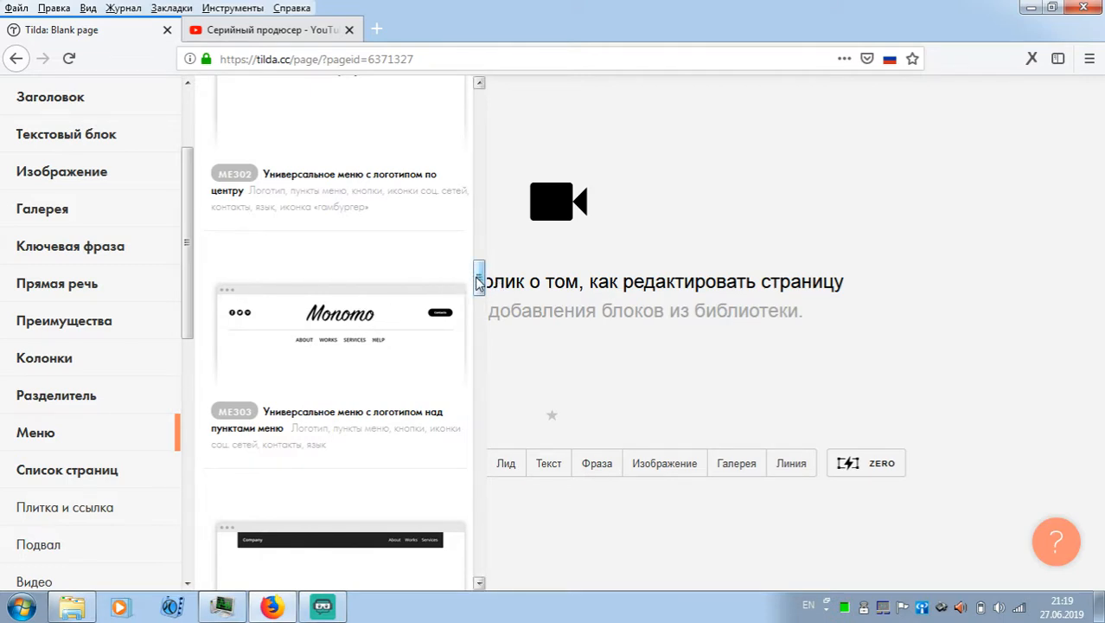
pyautogui.moveTo(478, 278)
pyautogui.mouseDown()
pyautogui.moveTo(480, 245)
pyautogui.moveTo(479, 290)
pyautogui.mouseUp()
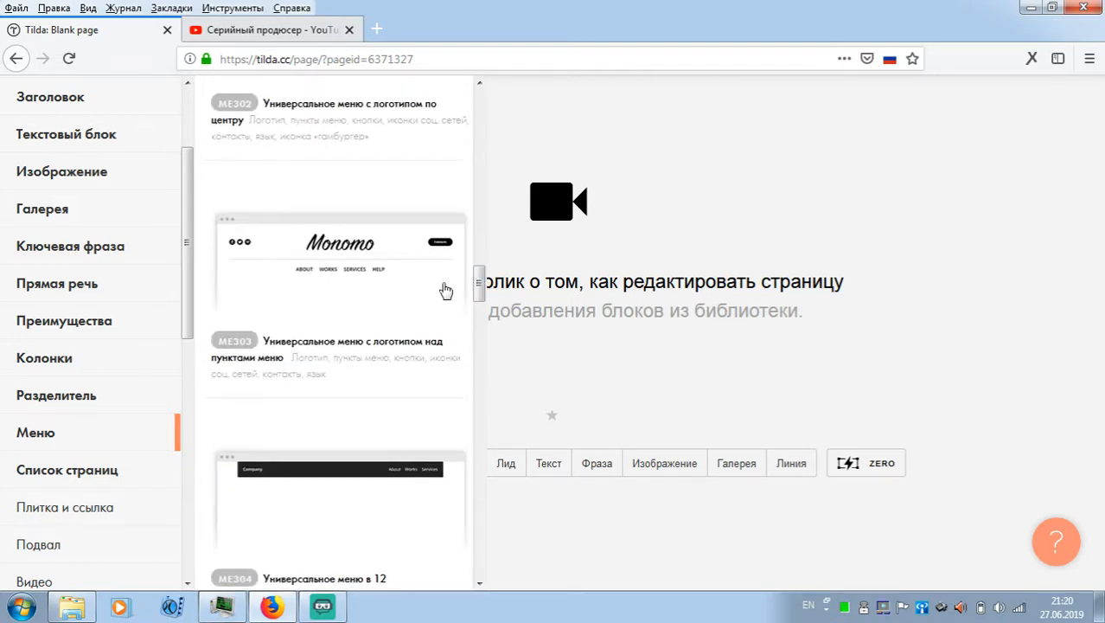
pyautogui.click(341, 255)
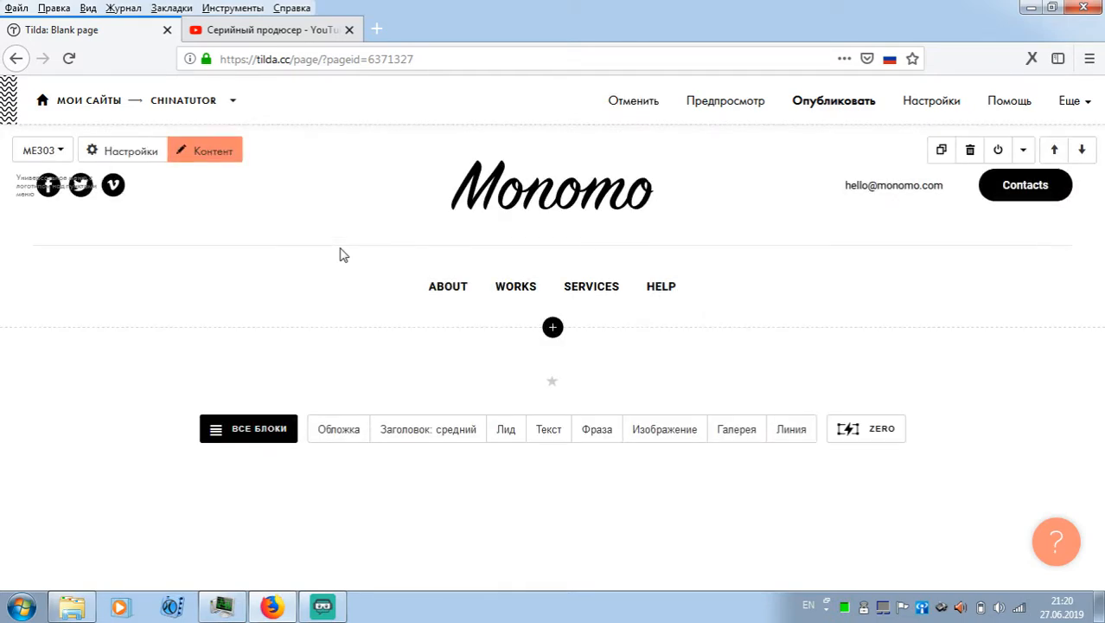
# Step: Open the menu block's content for editing and rename the About menu item to "Логлайн"
pyautogui.click(209, 151)
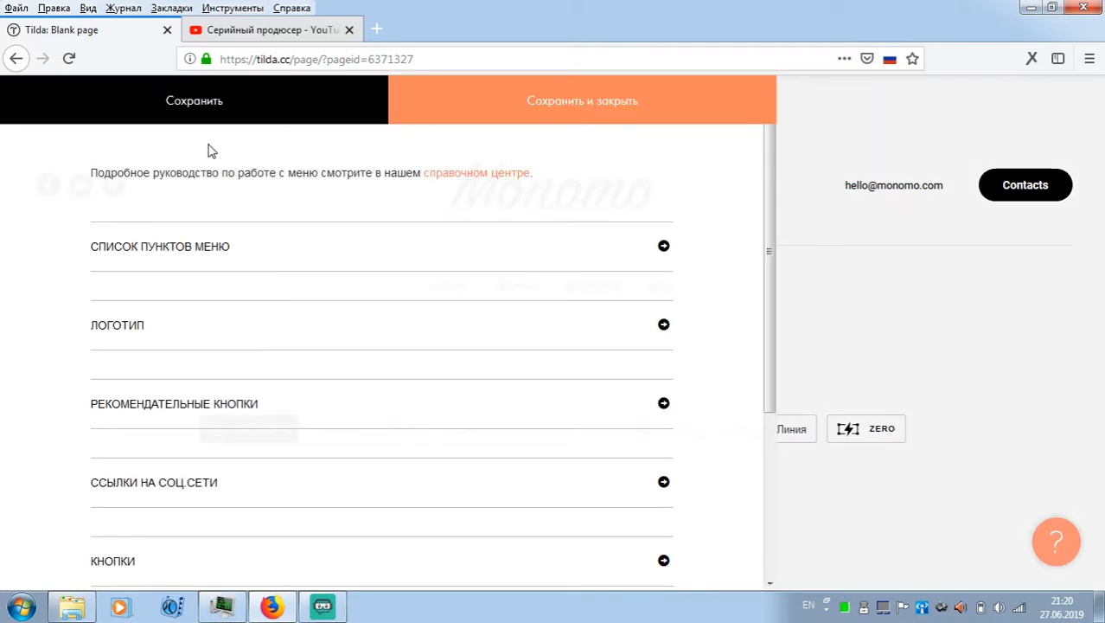
pyautogui.click(664, 247)
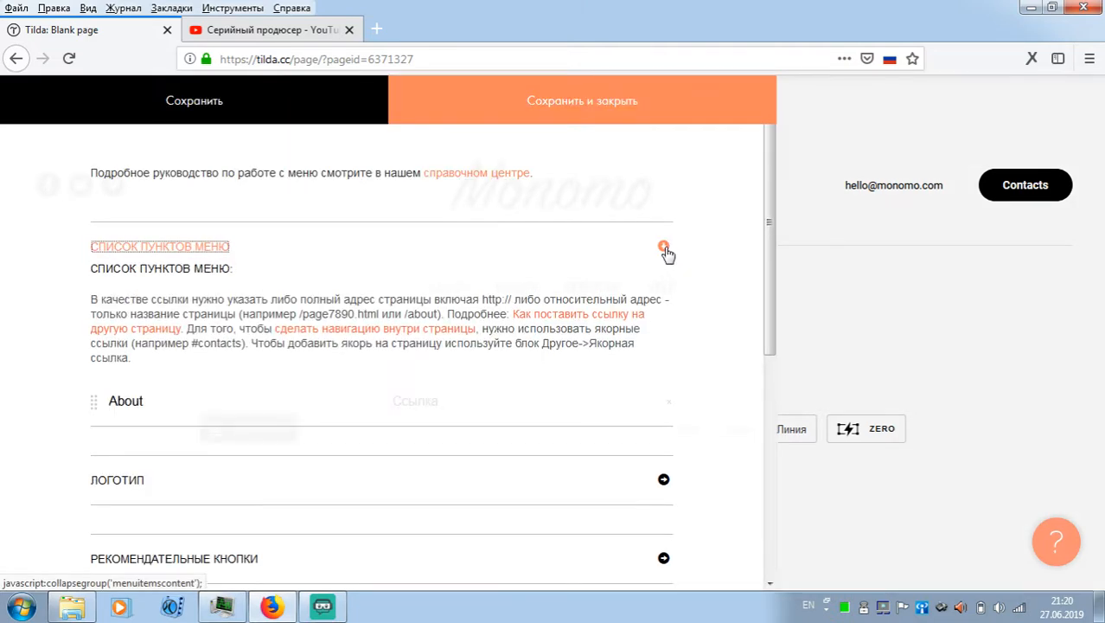
pyautogui.moveTo(772, 273); pyautogui.dragTo(772, 332)
pyautogui.click(178, 276)
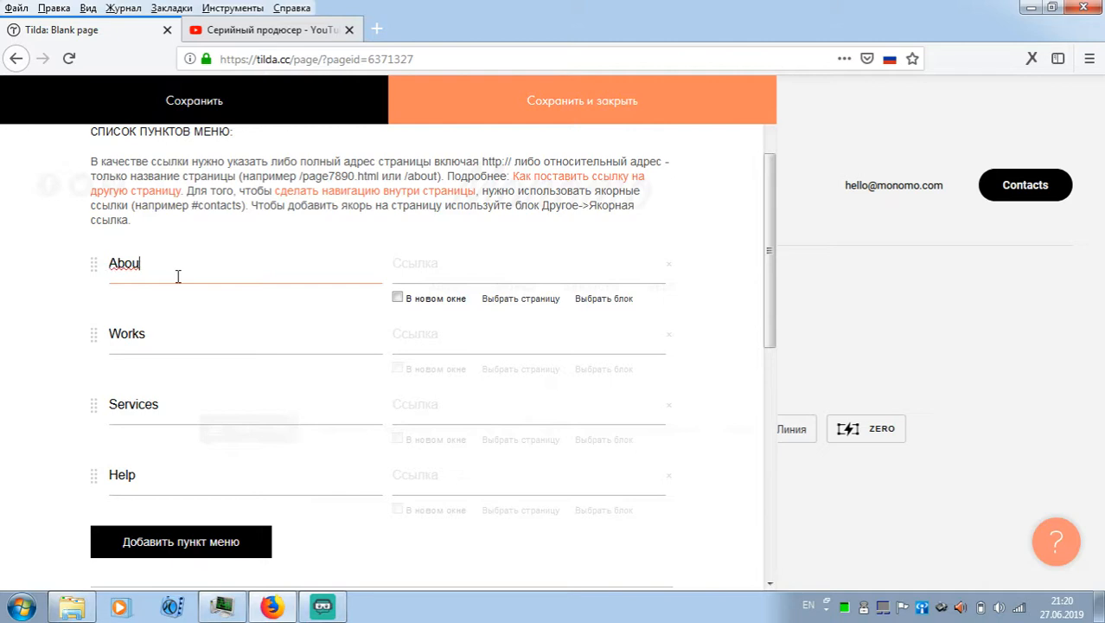
pyautogui.press('BackSpace')
pyautogui.press('BackSpace')
pyautogui.press('BackSpace')
pyautogui.press('BackSpace')
pyautogui.write('Логлай')
# Step: Rename the Works menu item to "Китайский Тур"
pyautogui.click(173, 341)
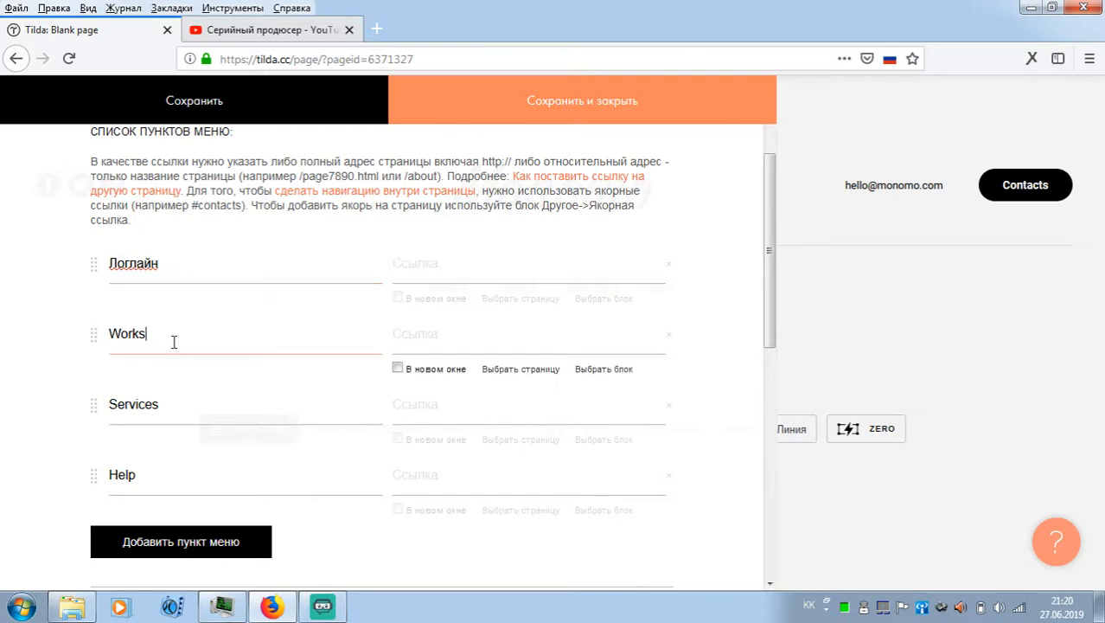
pyautogui.doubleClick(174, 342)
pyautogui.write('Китайский Тур')
# Step: Clear the names of the Services and Help menu items
pyautogui.click(176, 415)
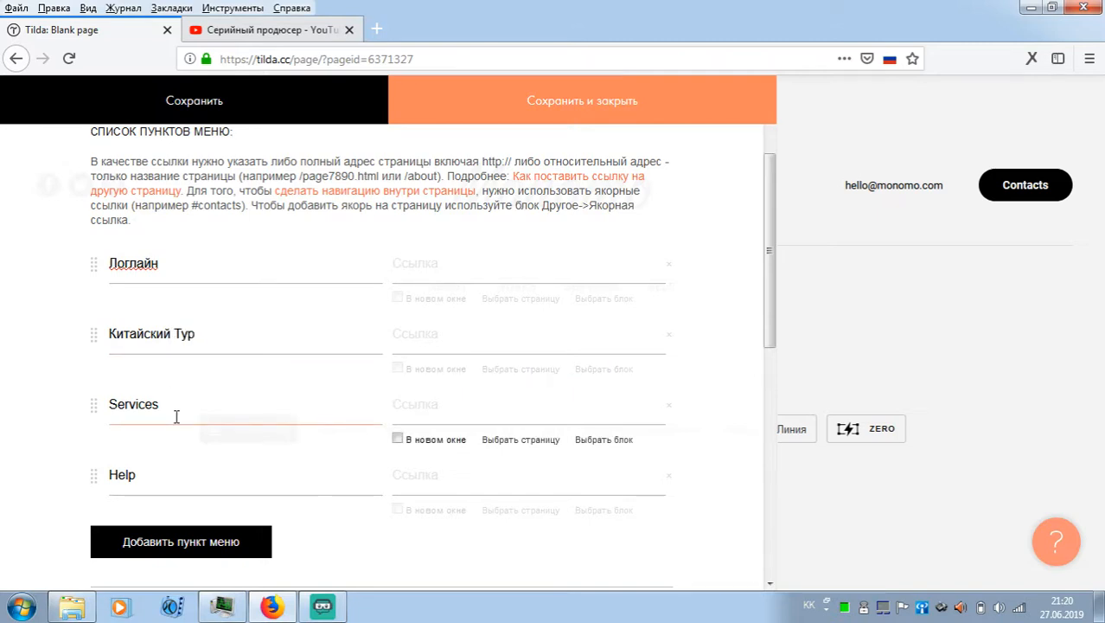
pyautogui.press('BackSpace')
pyautogui.press('BackSpace')
pyautogui.press('BackSpace')
pyautogui.press('BackSpace')
pyautogui.press('BackSpace')
pyautogui.press('BackSpace')
pyautogui.press('BackSpace')
pyautogui.click(154, 471)
pyautogui.doubleClick(154, 471)
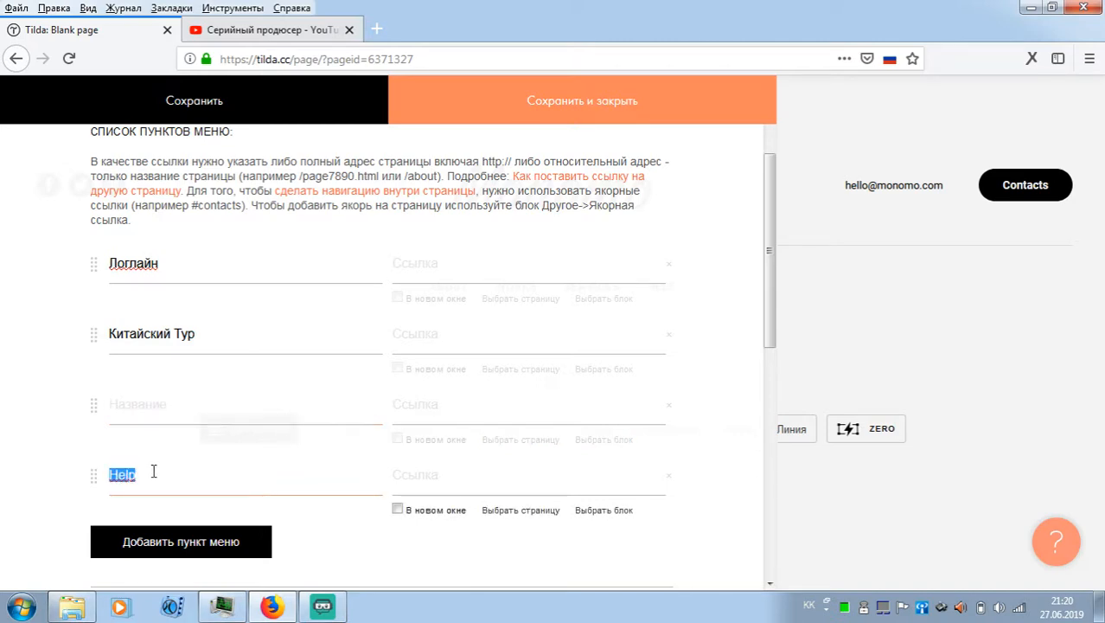
pyautogui.press('BackSpace')
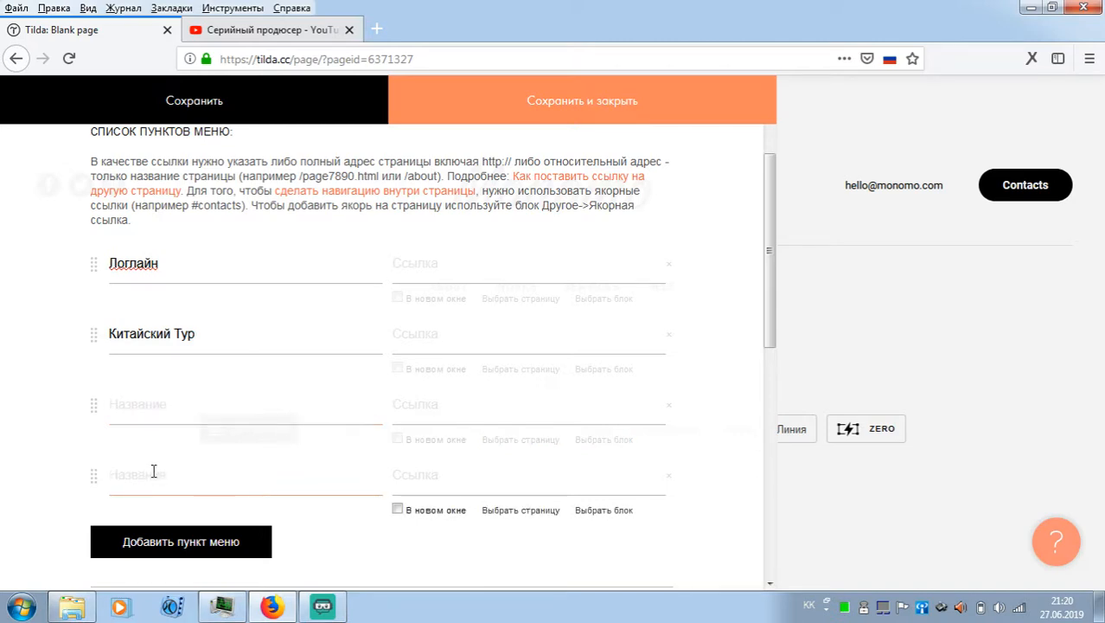
# Step: Link "Логлайн" to the Loglain page and "Китайский Тур" to the China tour page, then save and close the block content
pyautogui.click(520, 300)
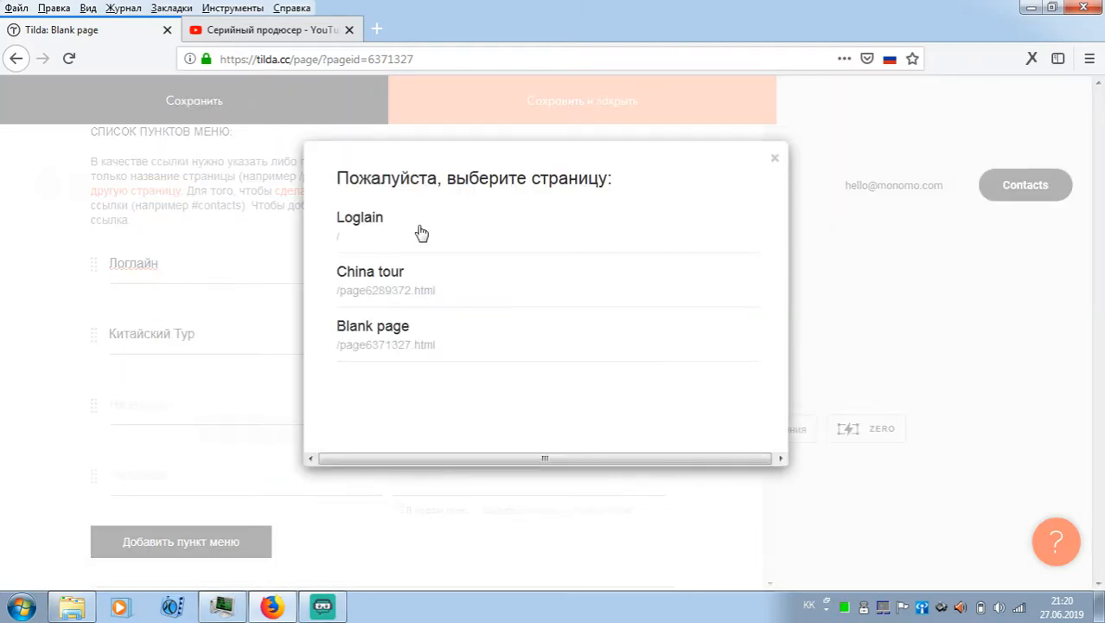
pyautogui.click(421, 226)
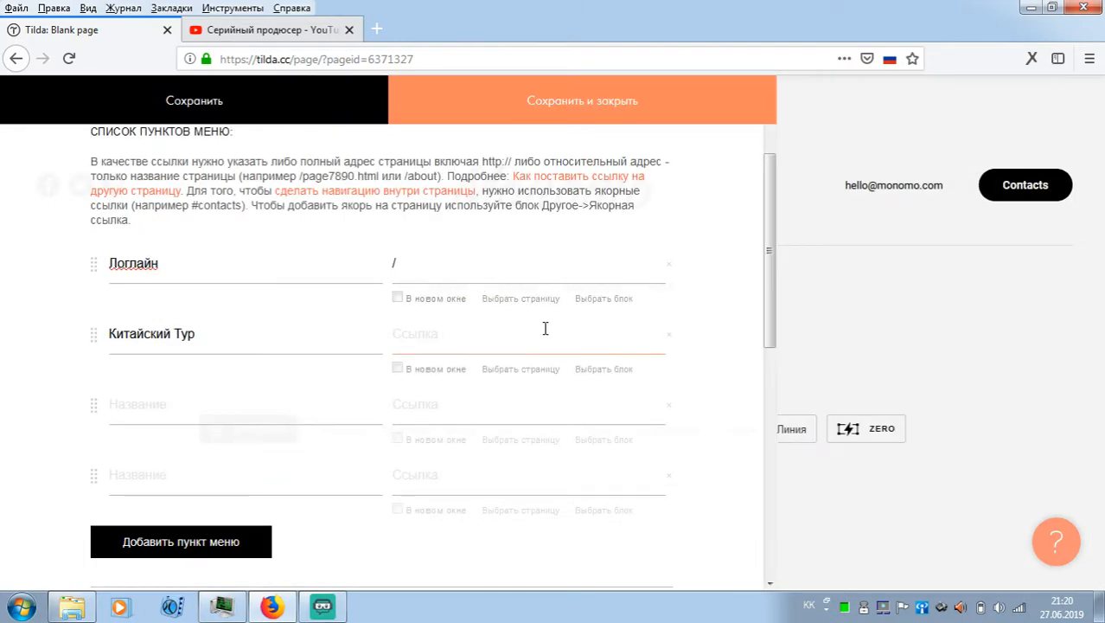
pyautogui.click(534, 373)
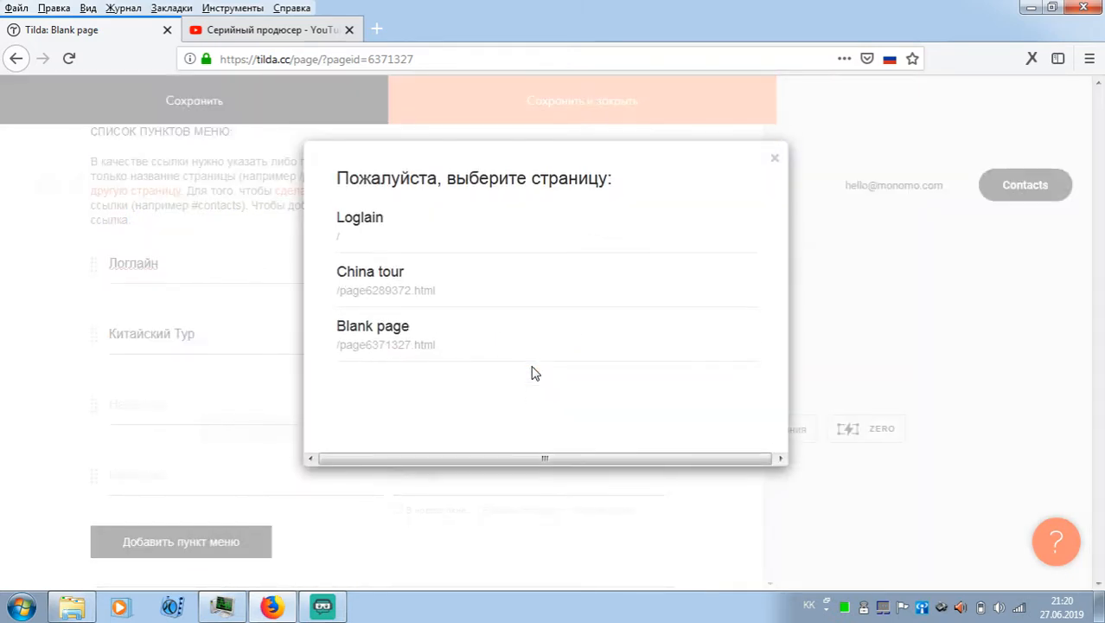
pyautogui.click(424, 291)
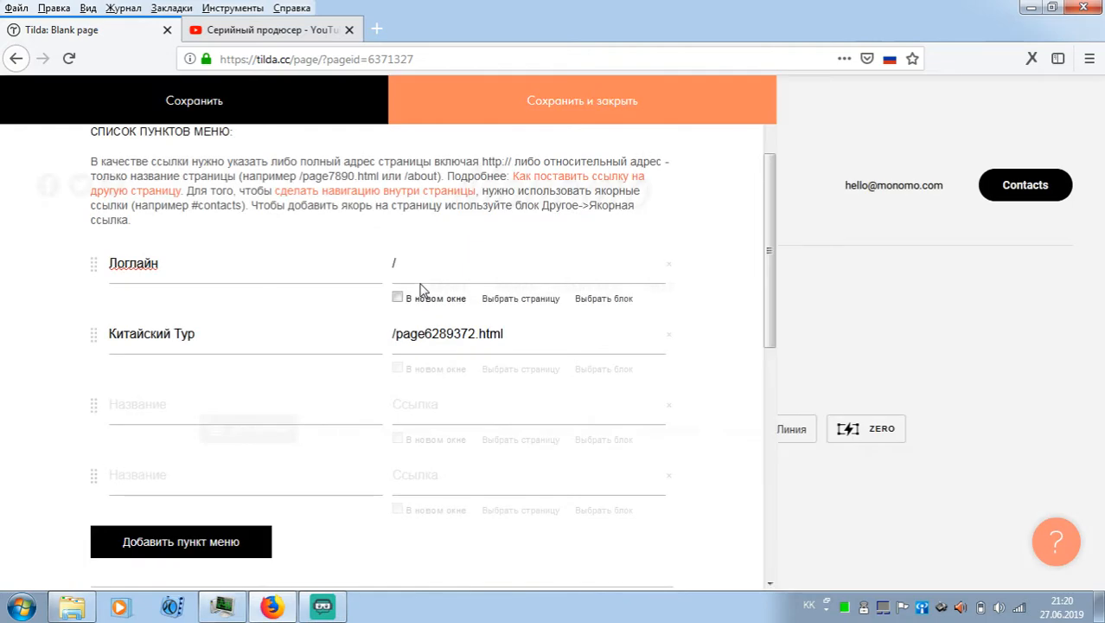
pyautogui.click(593, 103)
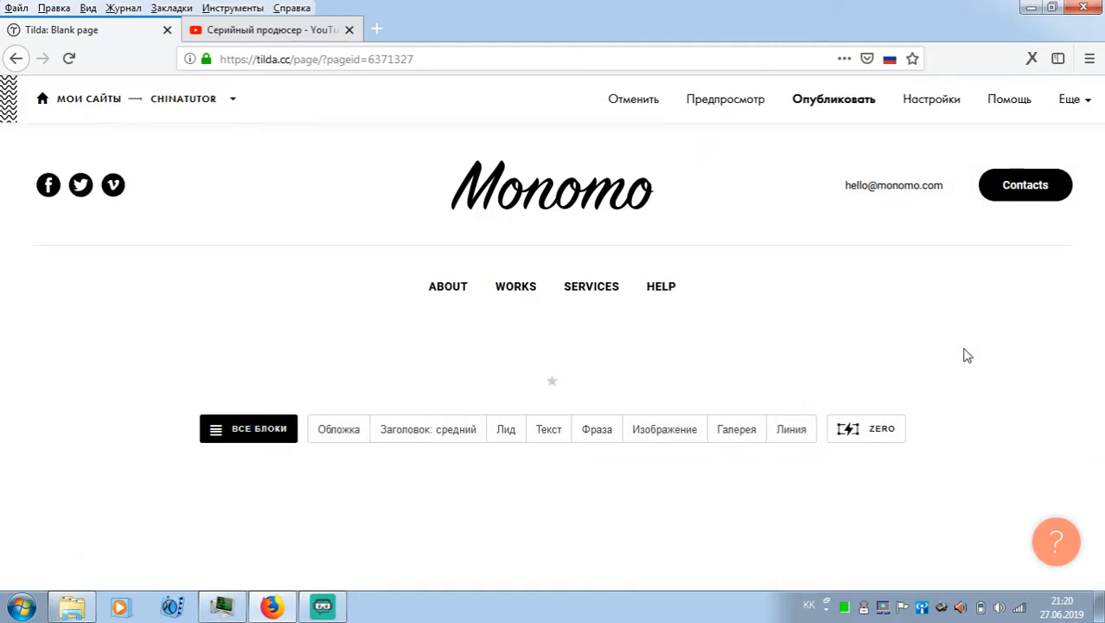
# Step: In the ChinaTutor project, set the Blank page's title to "Меню" and its address to "menu", and save the page settings
pyautogui.click(200, 101)
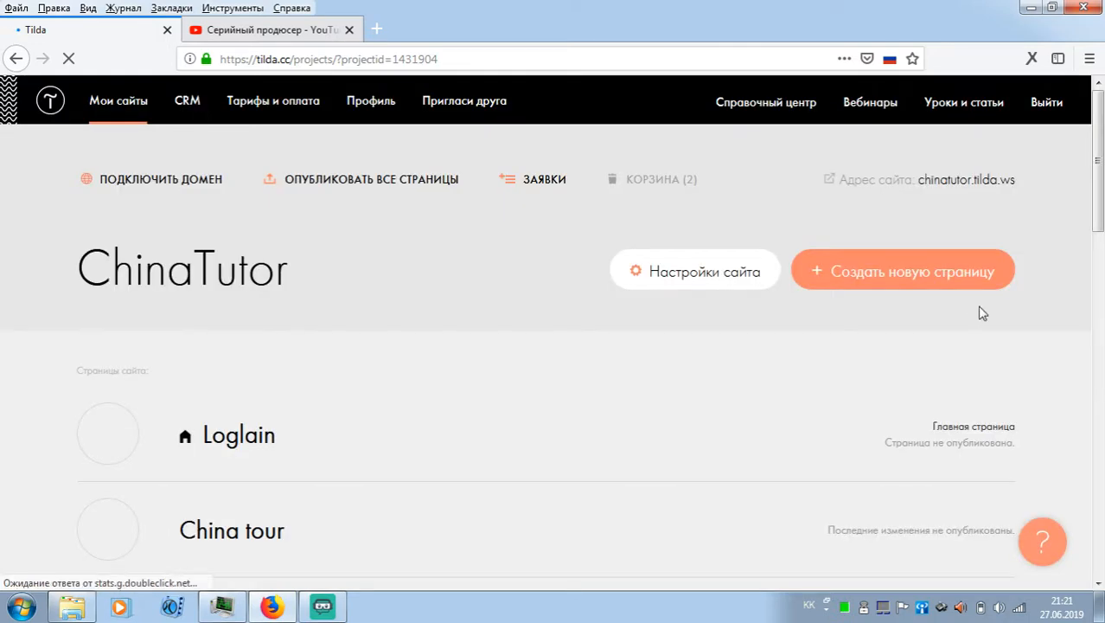
pyautogui.moveTo(1099, 194); pyautogui.dragTo(1101, 259)
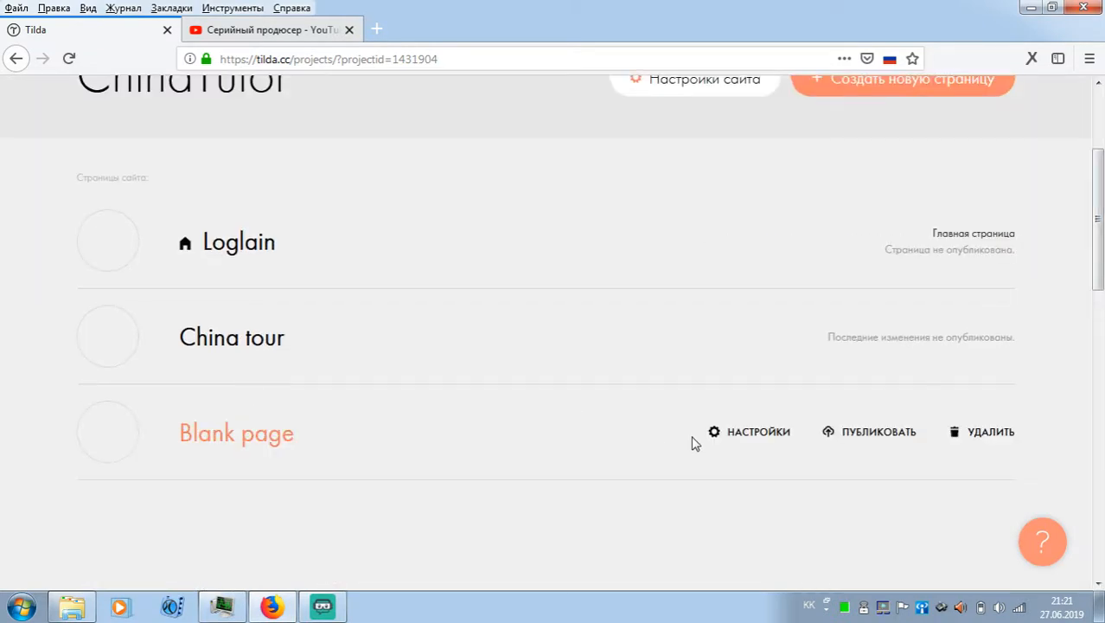
pyautogui.click(750, 434)
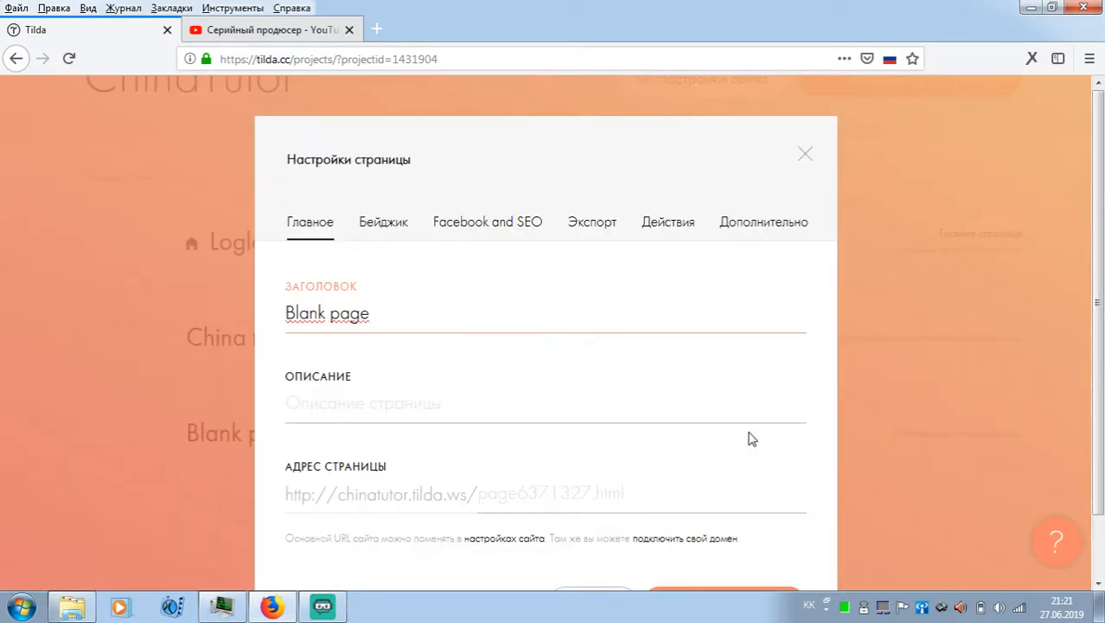
pyautogui.tripleClick(724, 311)
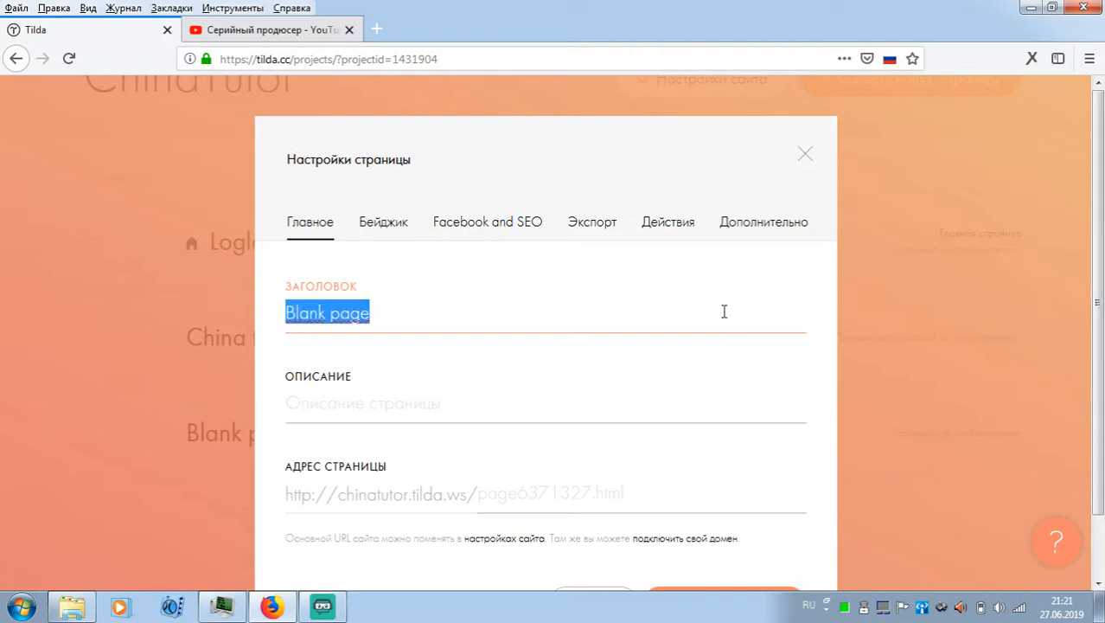
pyautogui.write('Меню')
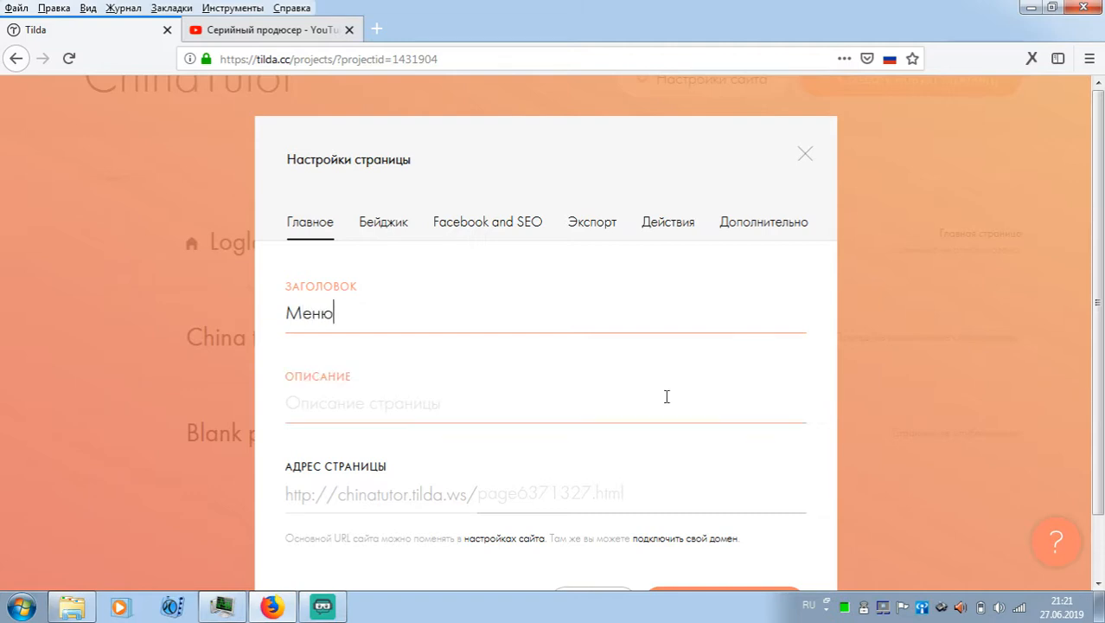
pyautogui.click(595, 495)
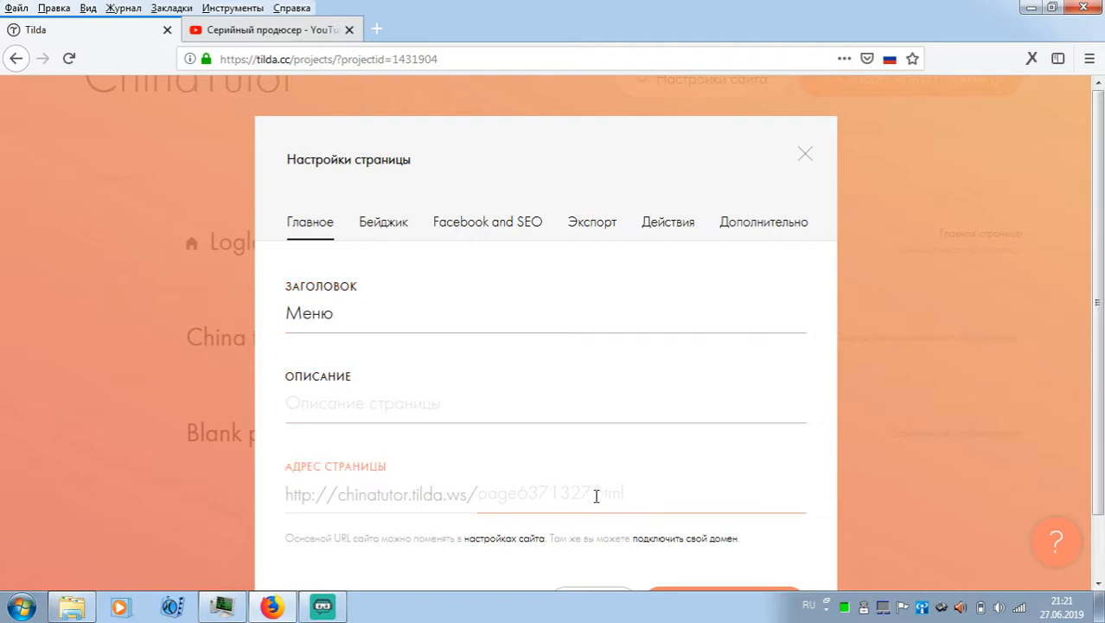
pyautogui.hotkey('alt', 'shift')
pyautogui.write('menu')
pyautogui.scroll(-2, 596, 496)
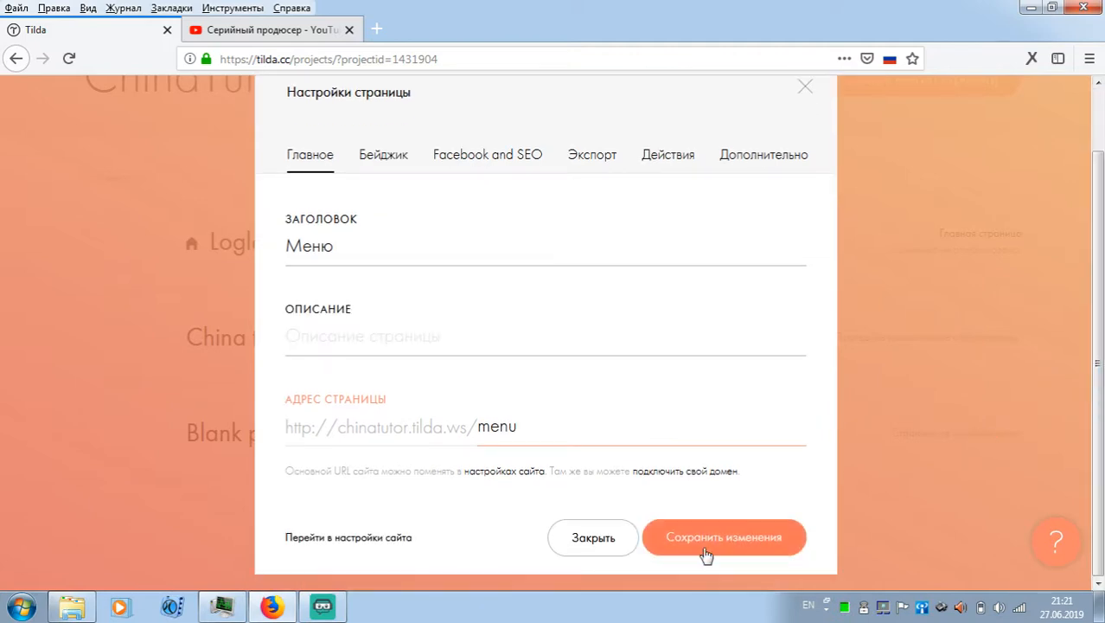
pyautogui.click(725, 538)
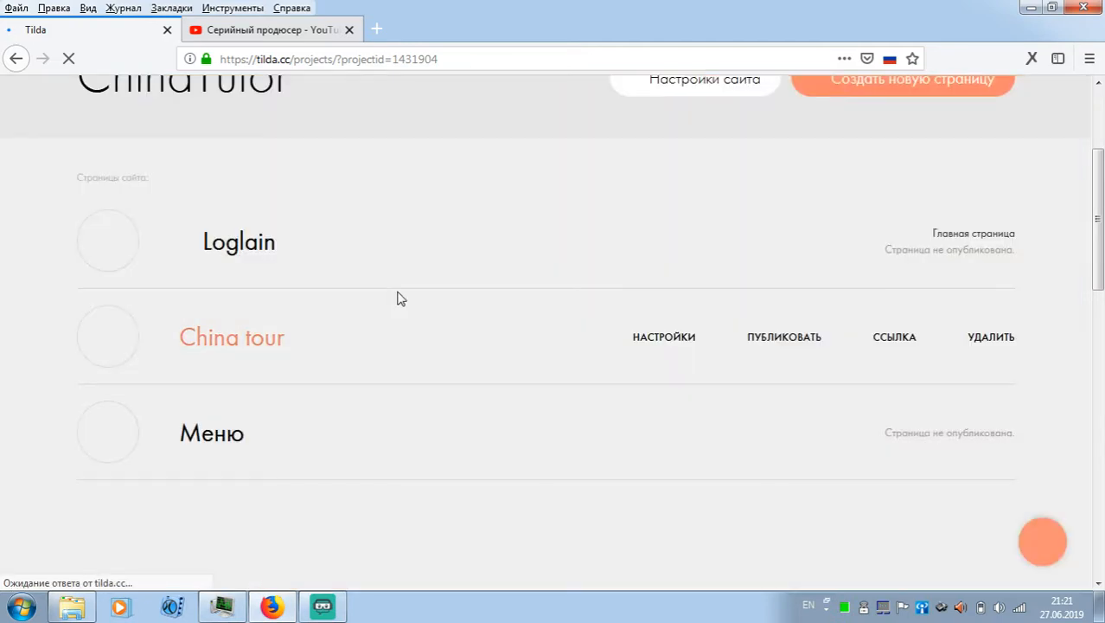
# Step: Assign the "Меню" page as the site header in the site settings, save the changes and return to the ChinaTutor project page
pyautogui.moveTo(1101, 279); pyautogui.dragTo(1104, 263)
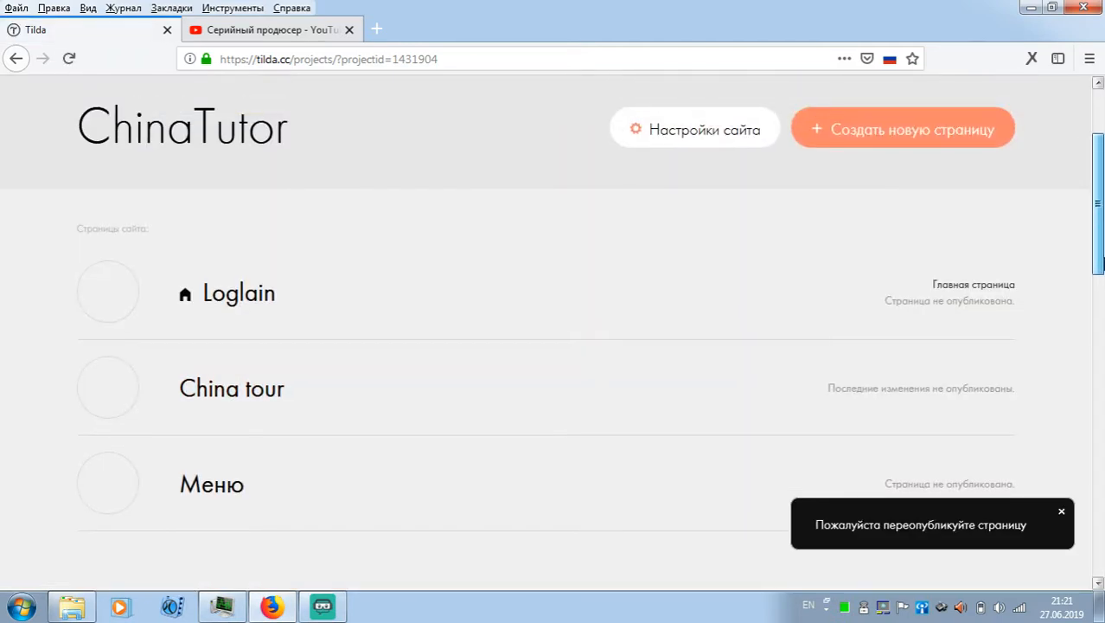
pyautogui.click(728, 135)
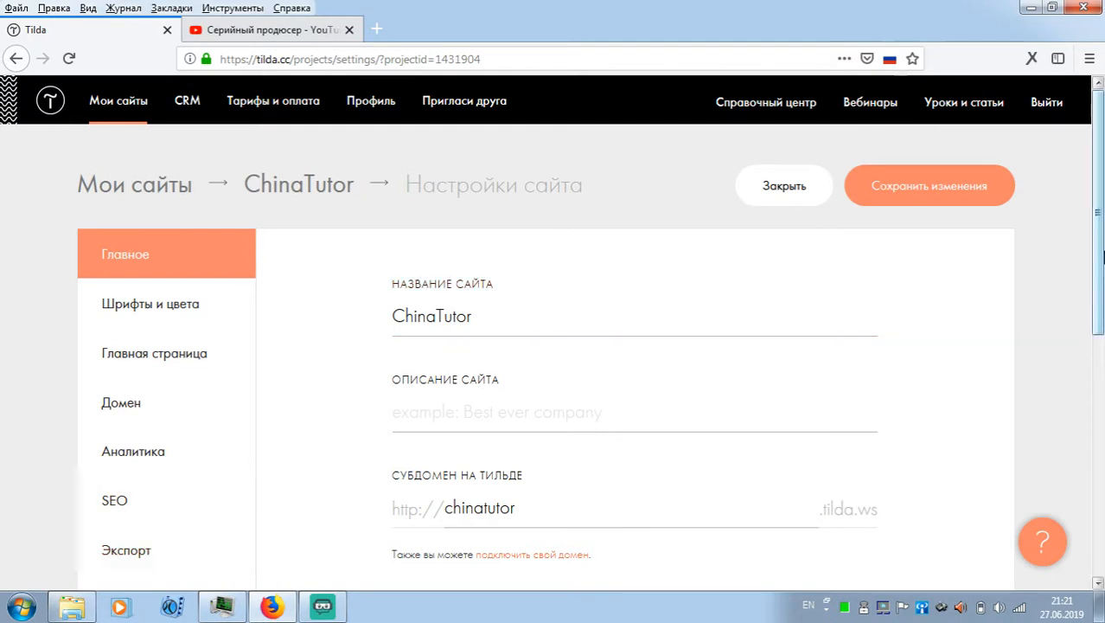
pyautogui.moveTo(1101, 255); pyautogui.dragTo(1103, 344)
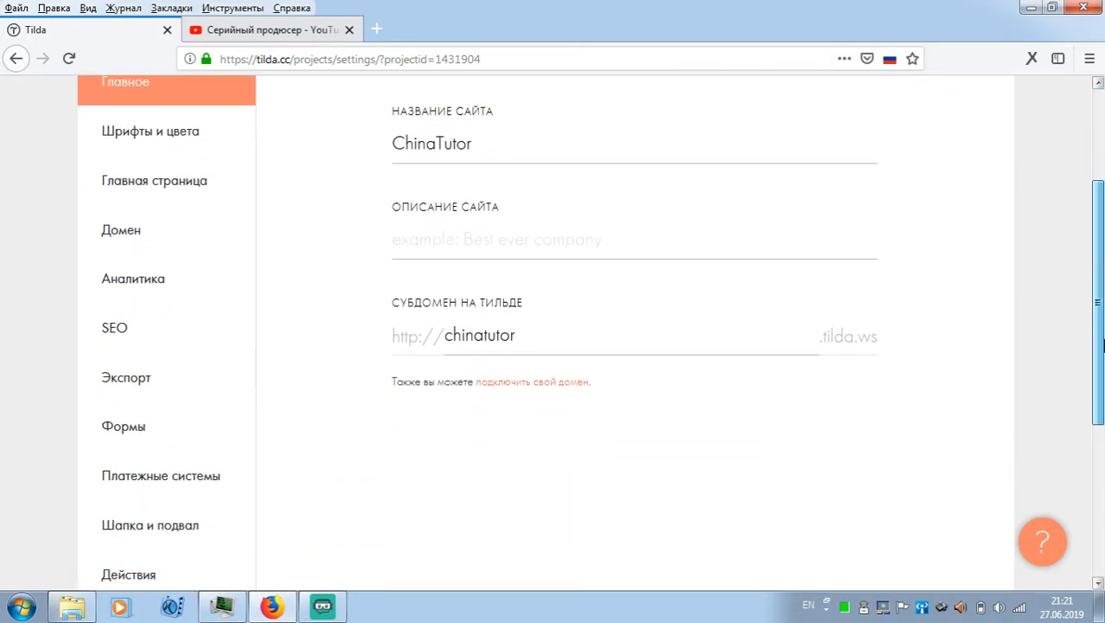
pyautogui.click(139, 535)
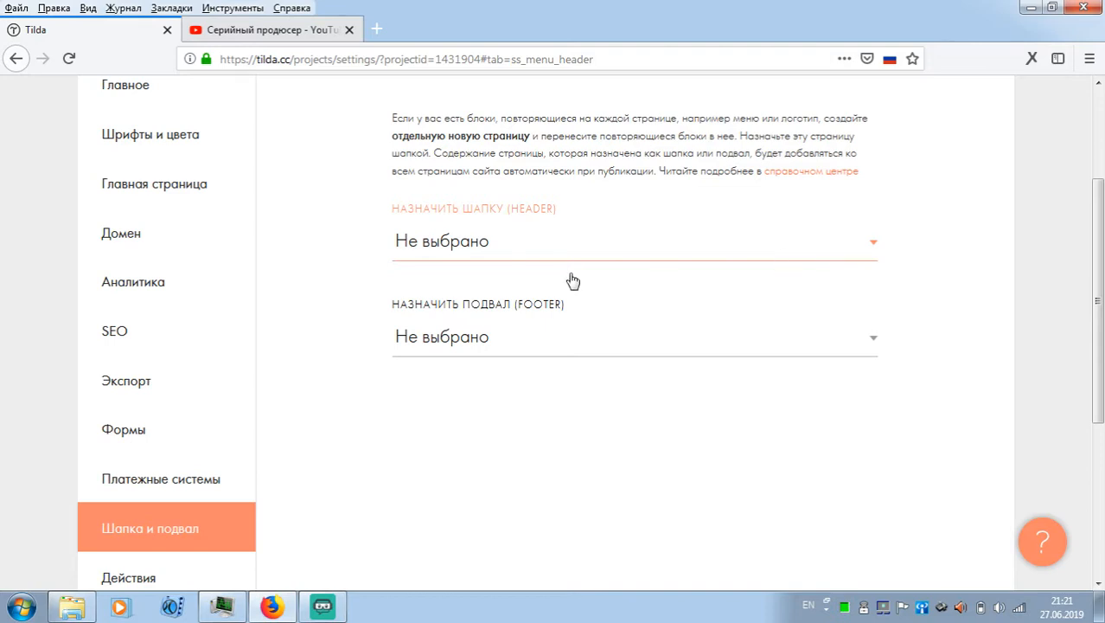
pyautogui.click(504, 259)
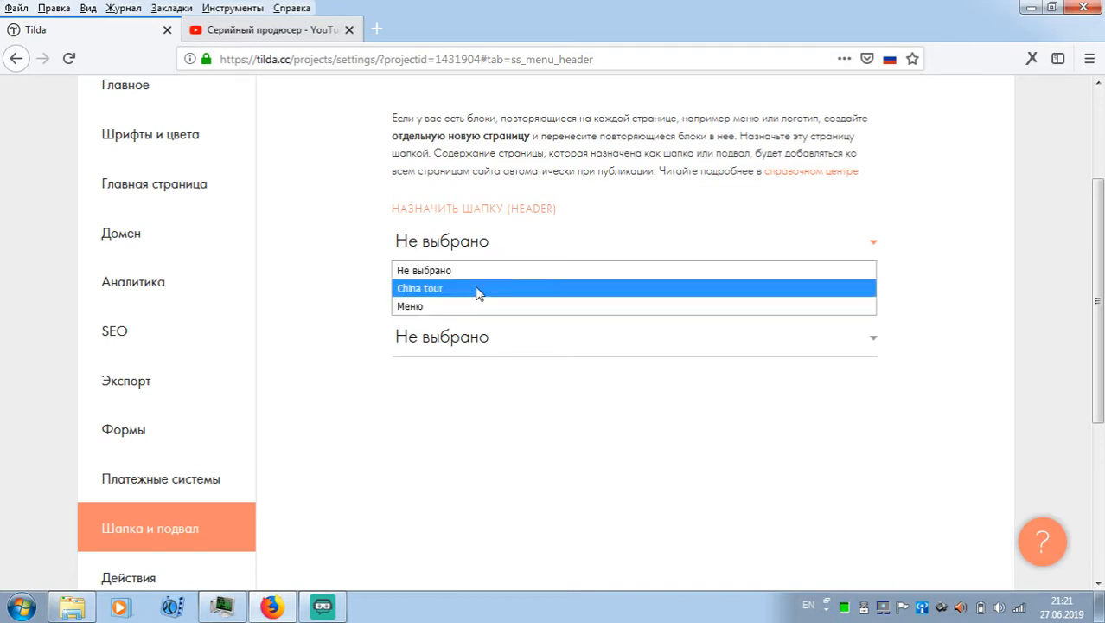
pyautogui.click(439, 309)
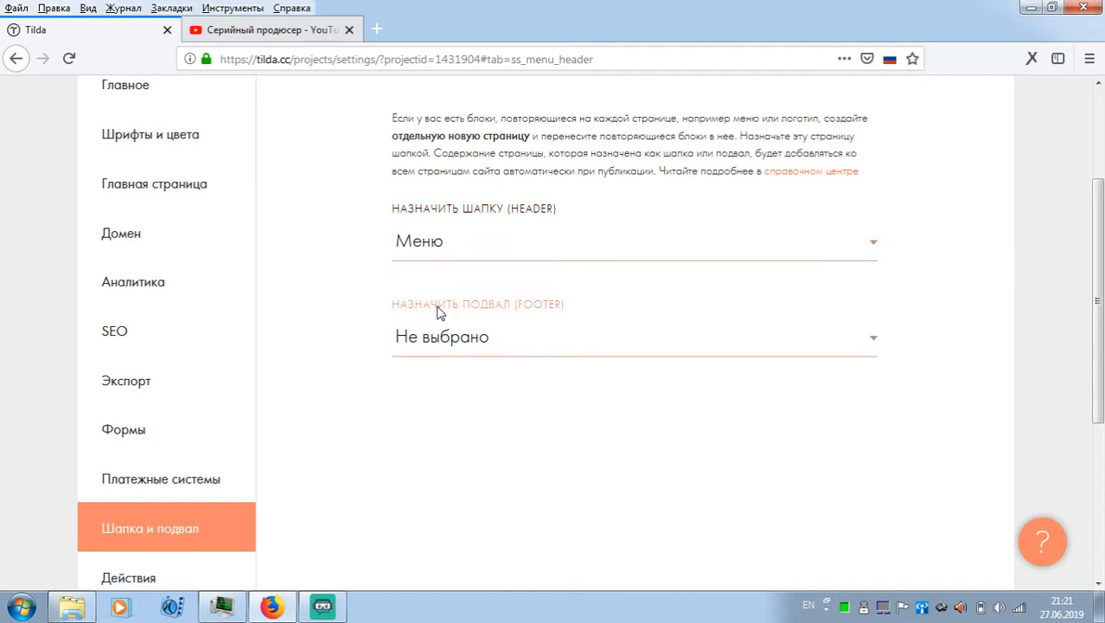
pyautogui.scroll(3, 1098, 180)
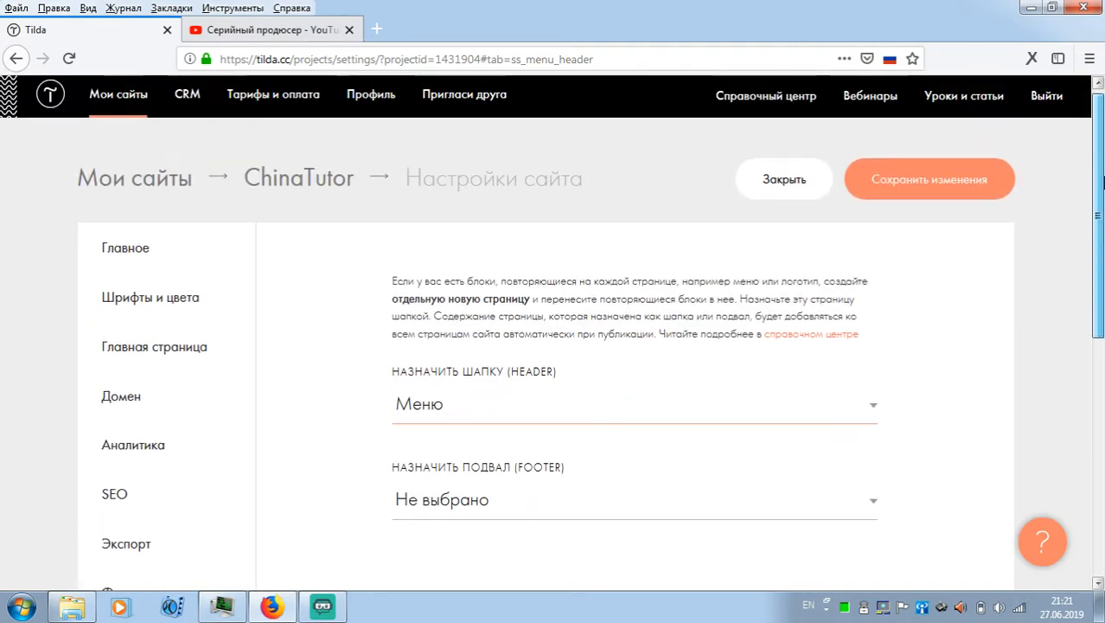
pyautogui.click(918, 182)
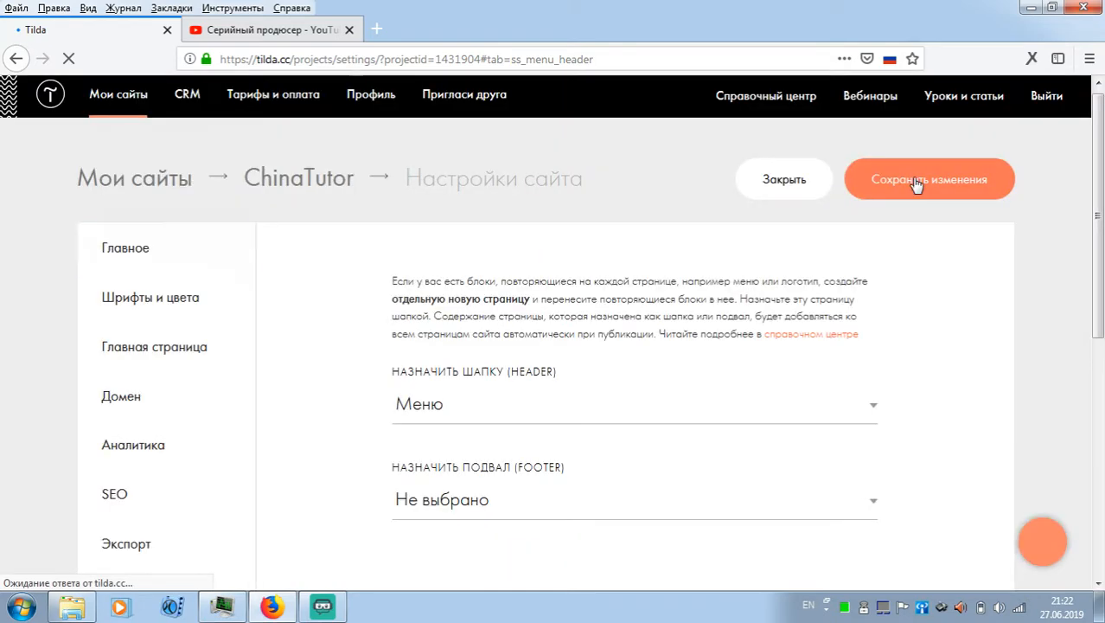
pyautogui.click(316, 188)
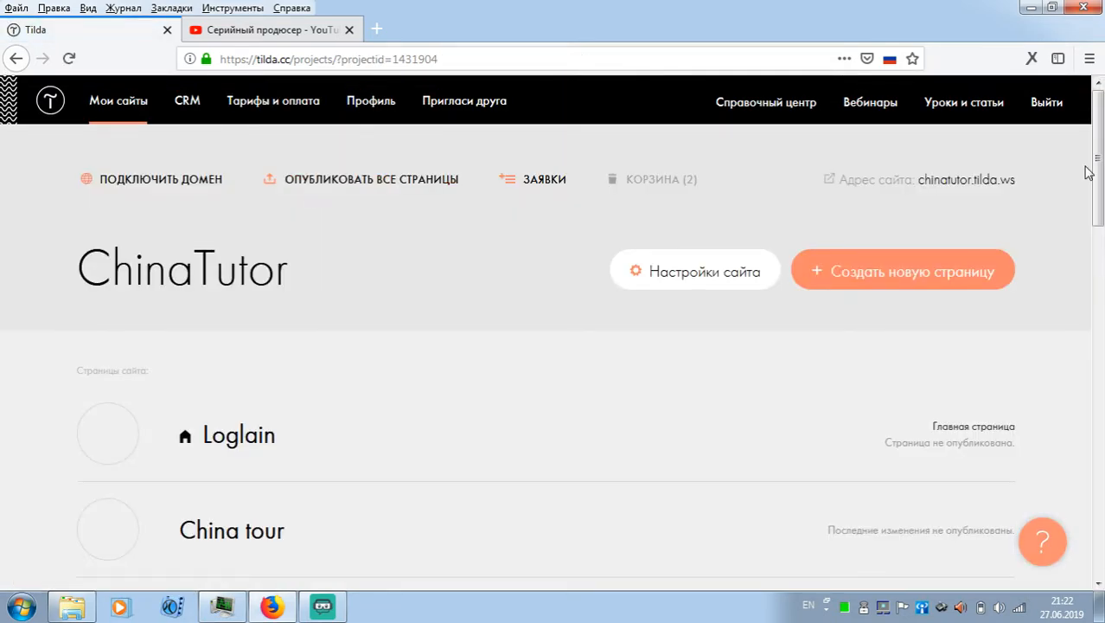
# Step: Create a new page in the ChinaTutor project from the blank template
pyautogui.moveTo(1096, 169); pyautogui.dragTo(1101, 265)
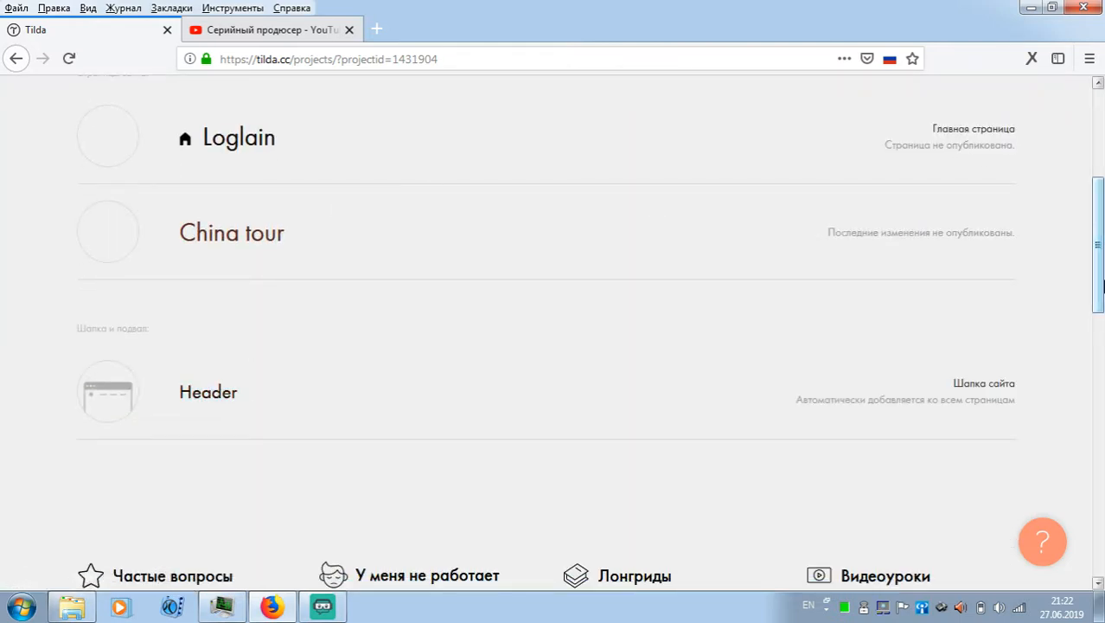
pyautogui.moveTo(1098, 245); pyautogui.dragTo(1098, 173)
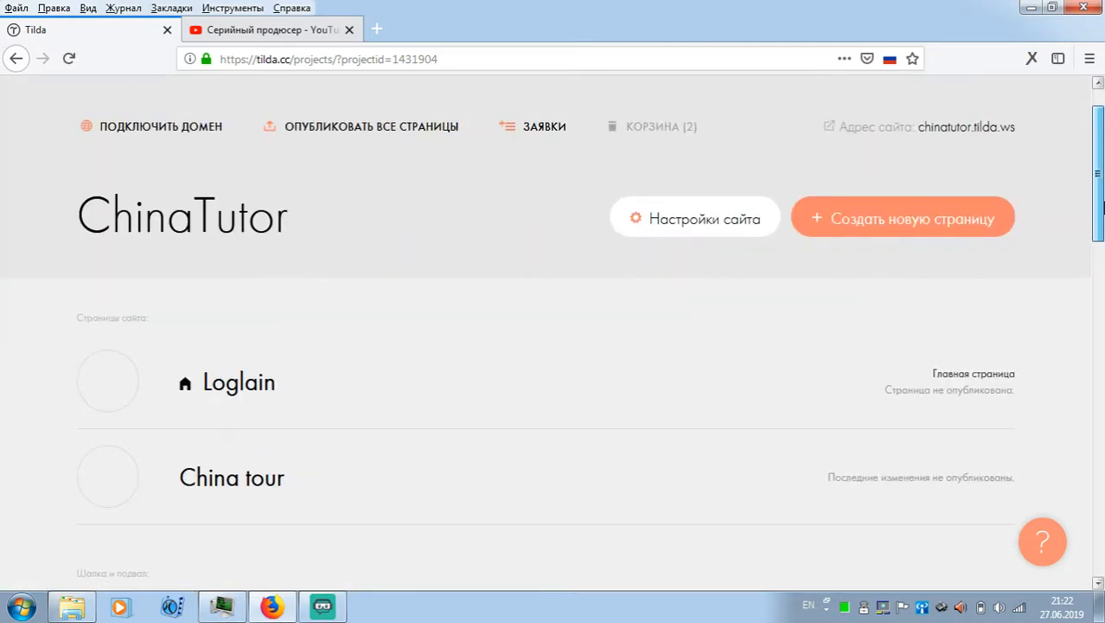
pyautogui.click(923, 229)
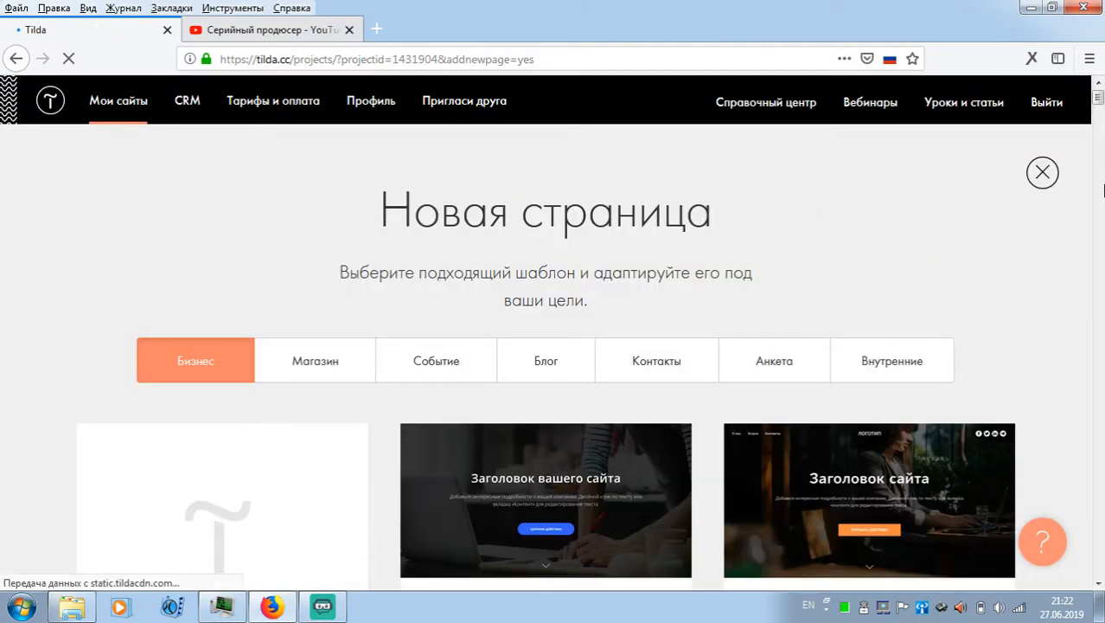
pyautogui.click(296, 474)
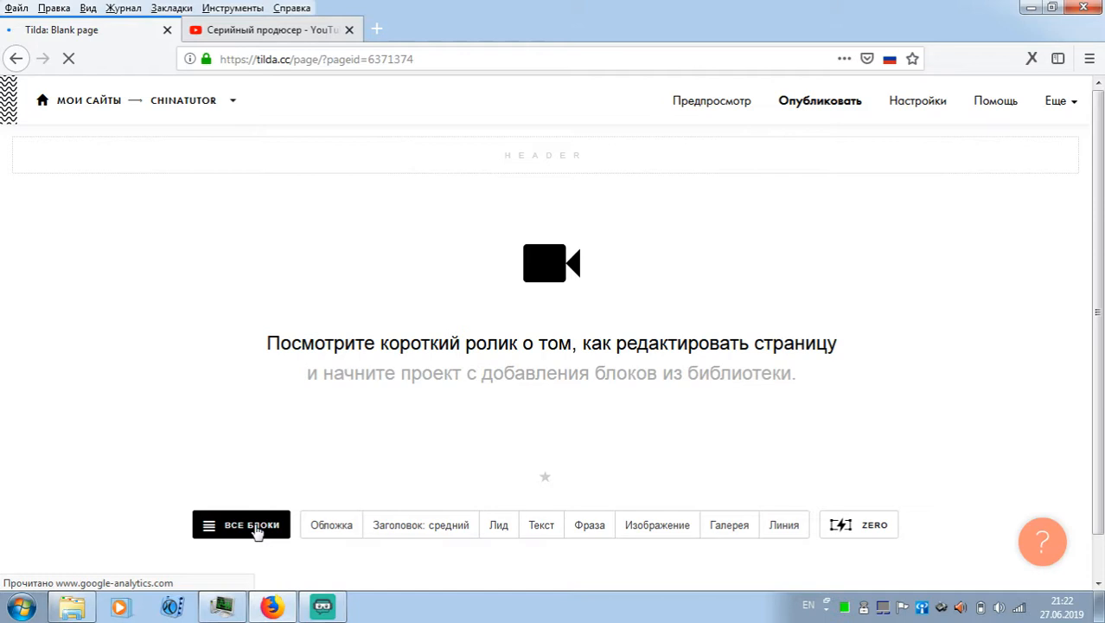
# Step: Add the FT301 footer block "Панель с ссылками в 4 колонки" from the block library to the blank page
pyautogui.click(253, 526)
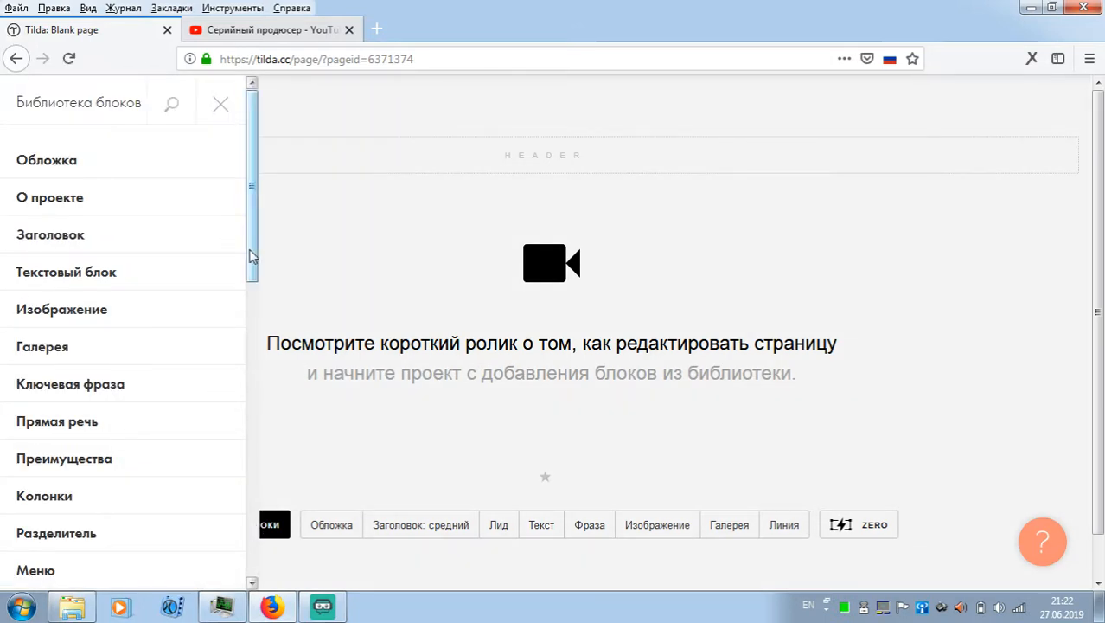
pyautogui.moveTo(247, 252); pyautogui.dragTo(256, 384)
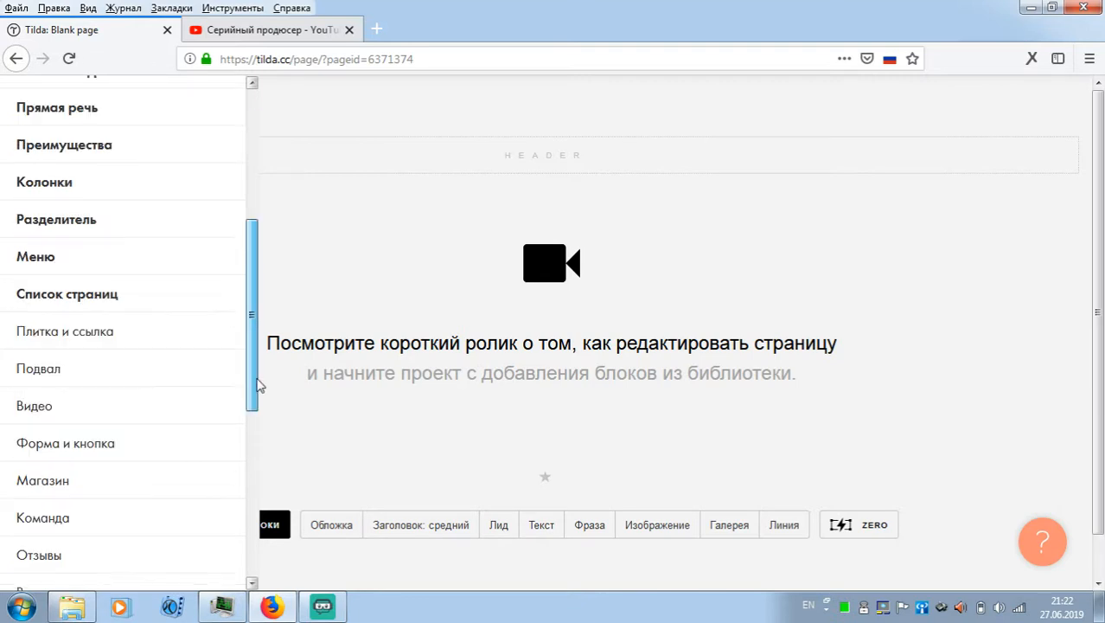
pyautogui.click(69, 341)
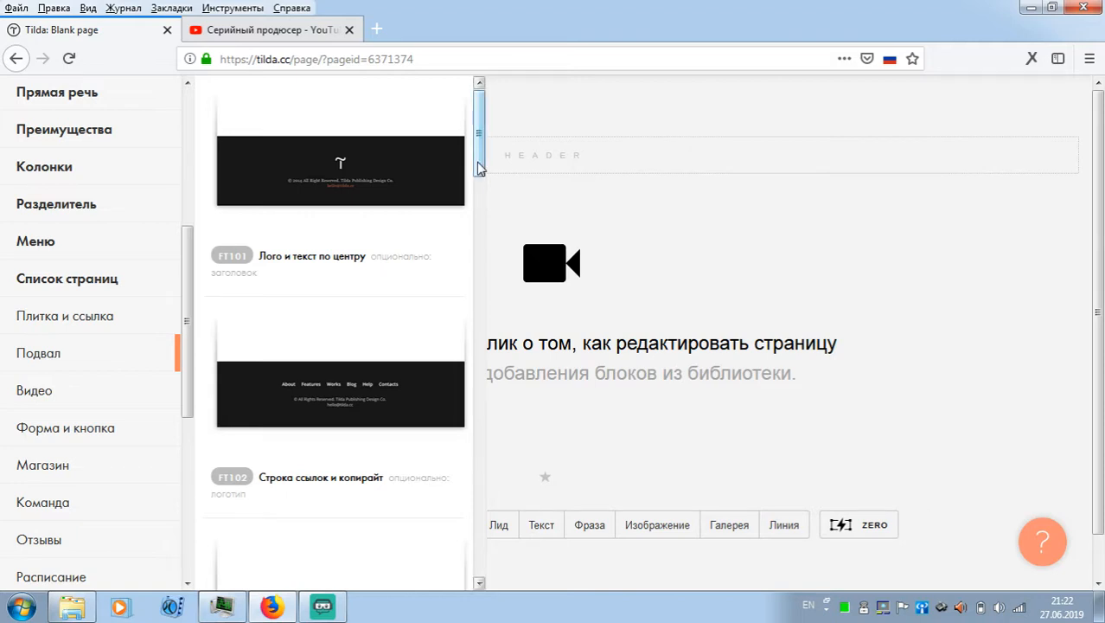
pyautogui.moveTo(480, 168); pyautogui.dragTo(458, 373)
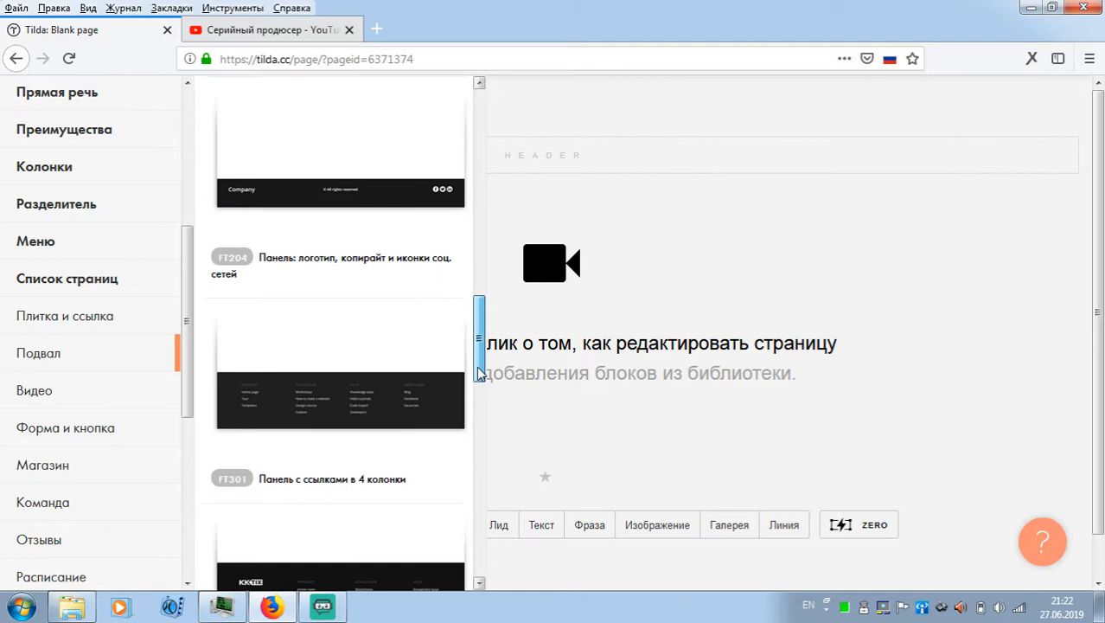
pyautogui.click(357, 406)
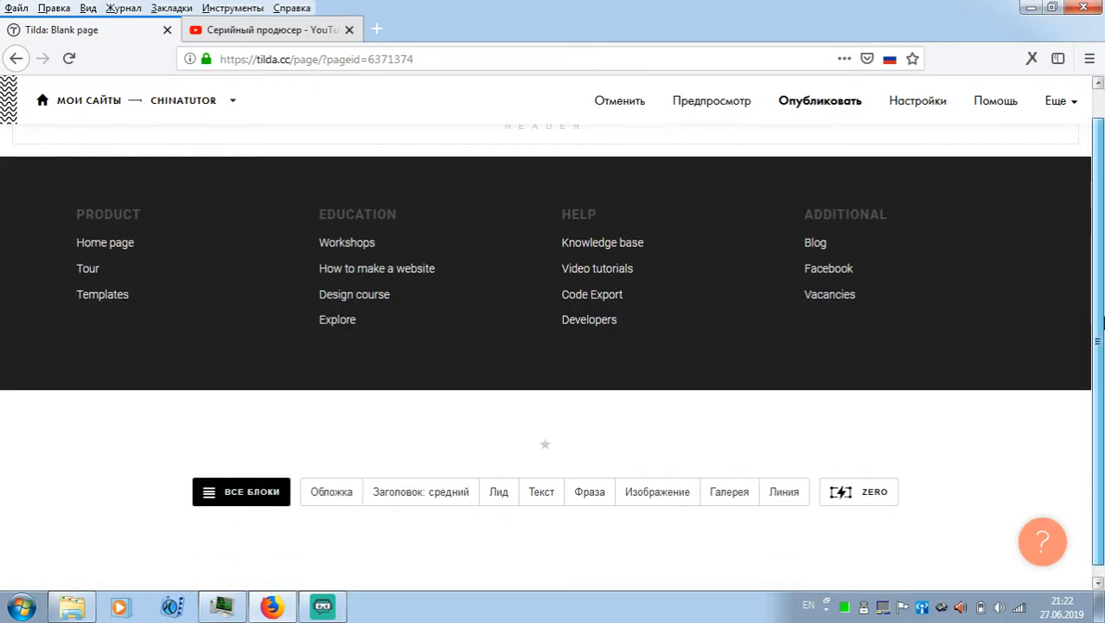
pyautogui.moveTo(1101, 321); pyautogui.dragTo(1104, 255)
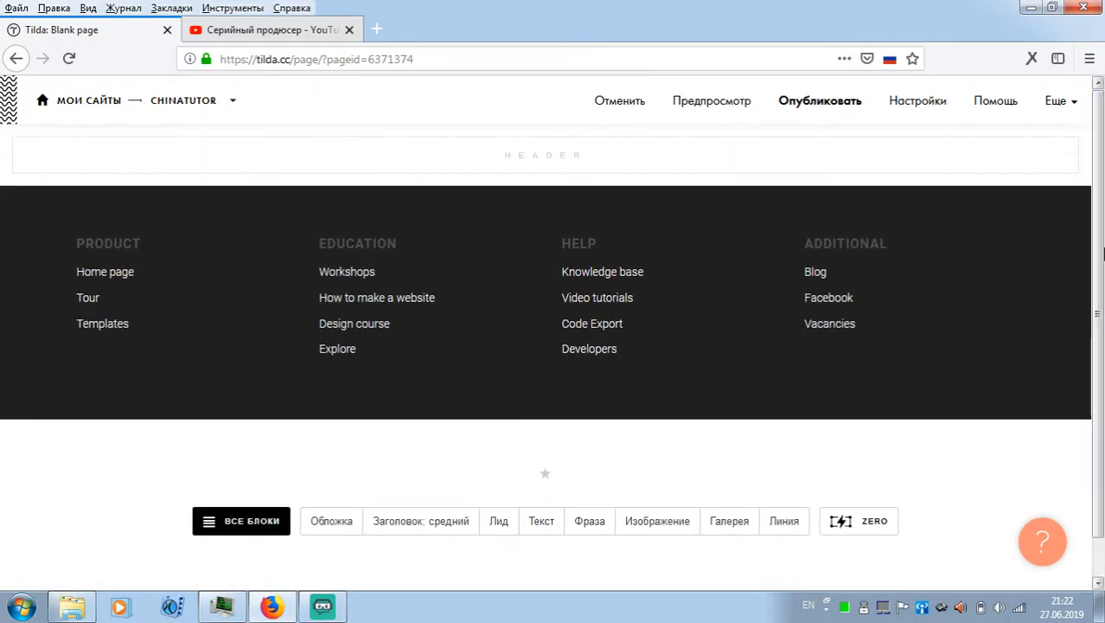
# Step: Back in the ChinaTutor project, set the Blank page's title and address to "footer" and save the page settings
pyautogui.click(184, 100)
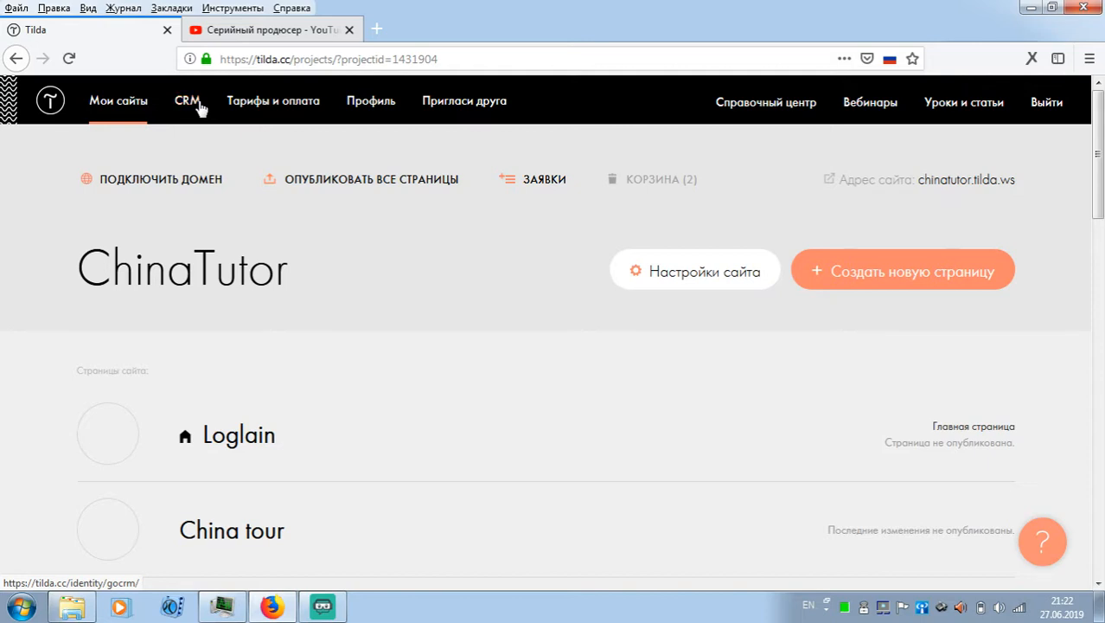
pyautogui.moveTo(1100, 173); pyautogui.dragTo(1101, 251)
pyautogui.scroll(2, 1102, 251)
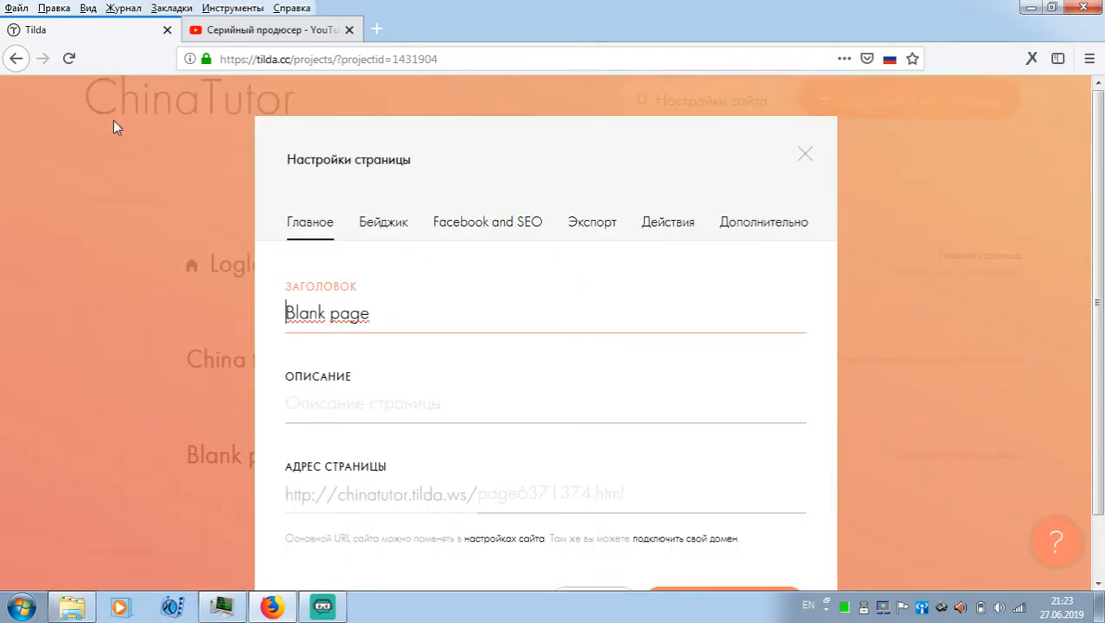
pyautogui.moveTo(377, 314); pyautogui.dragTo(196, 322)
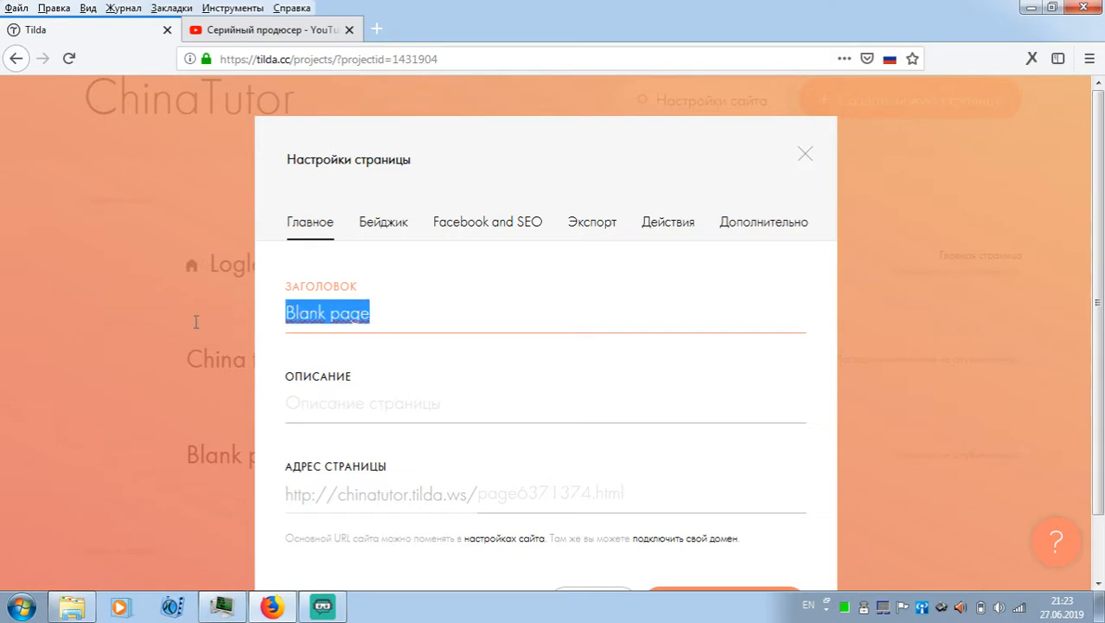
pyautogui.write('footer')
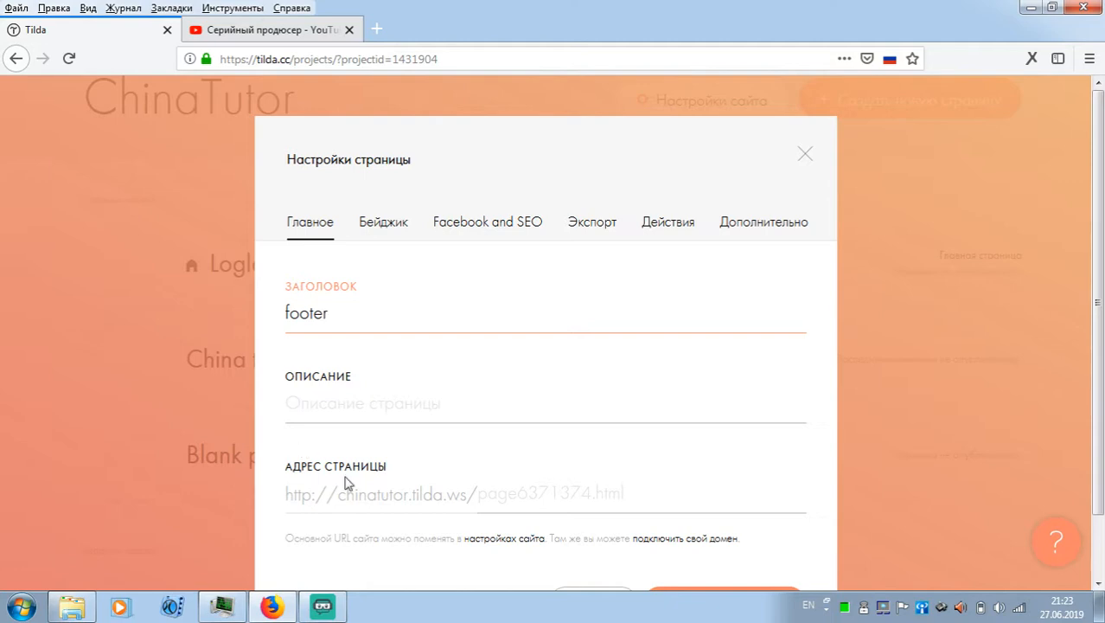
pyautogui.click(508, 491)
pyautogui.write('footer')
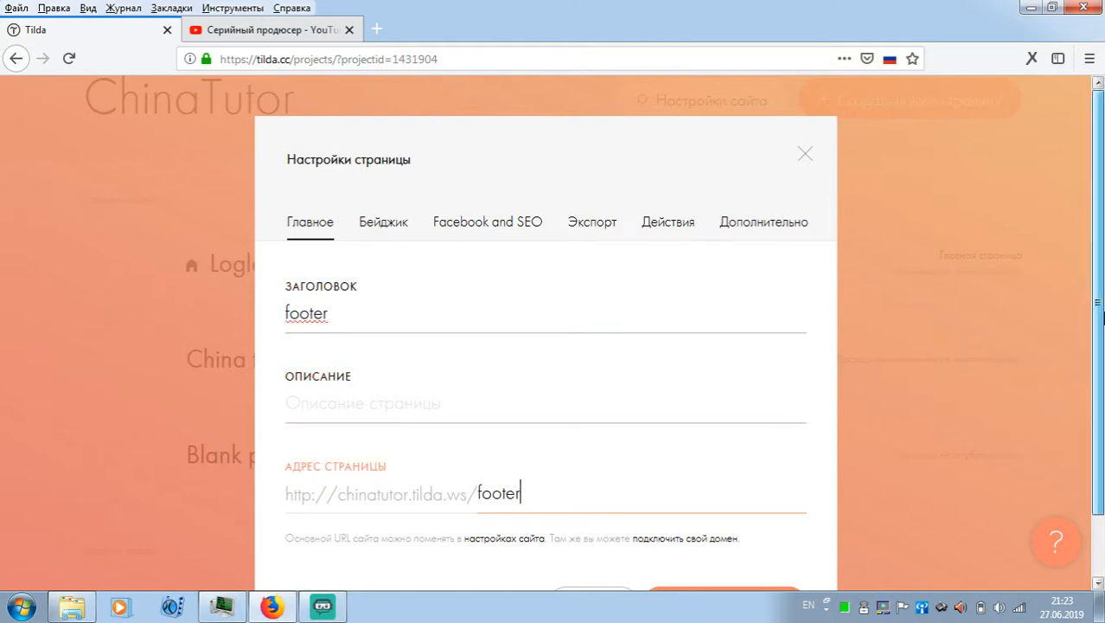
pyautogui.scroll(-1, 519, 493)
pyautogui.click(715, 545)
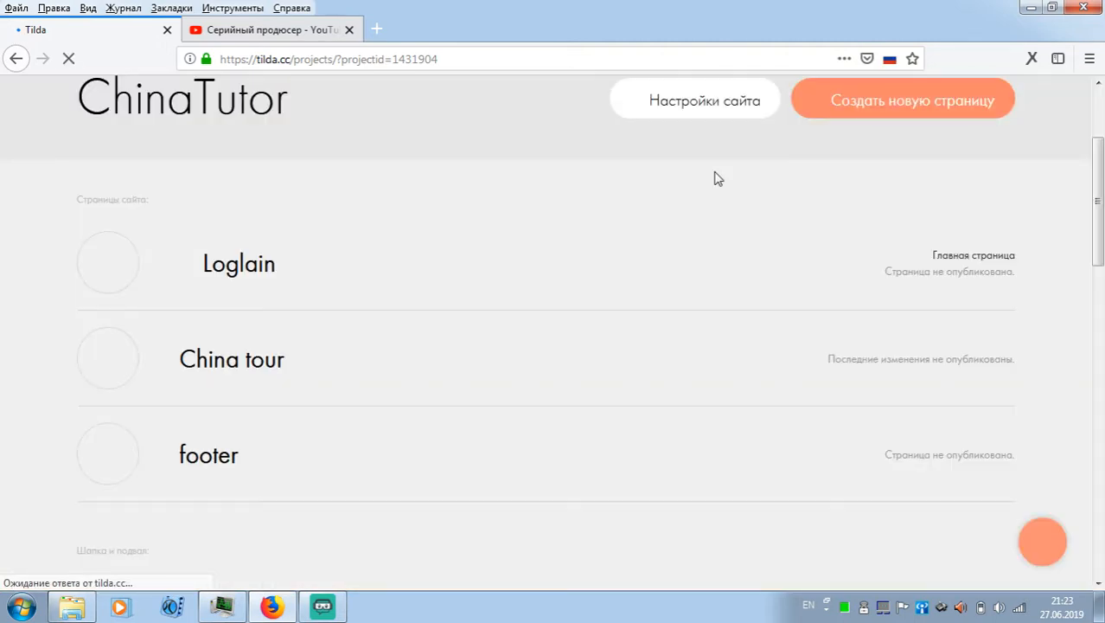
# Step: Assign the "footer" page as the site footer in the site settings, save the changes and return to the ChinaTutor project page
pyautogui.moveTo(1099, 208); pyautogui.dragTo(1100, 266)
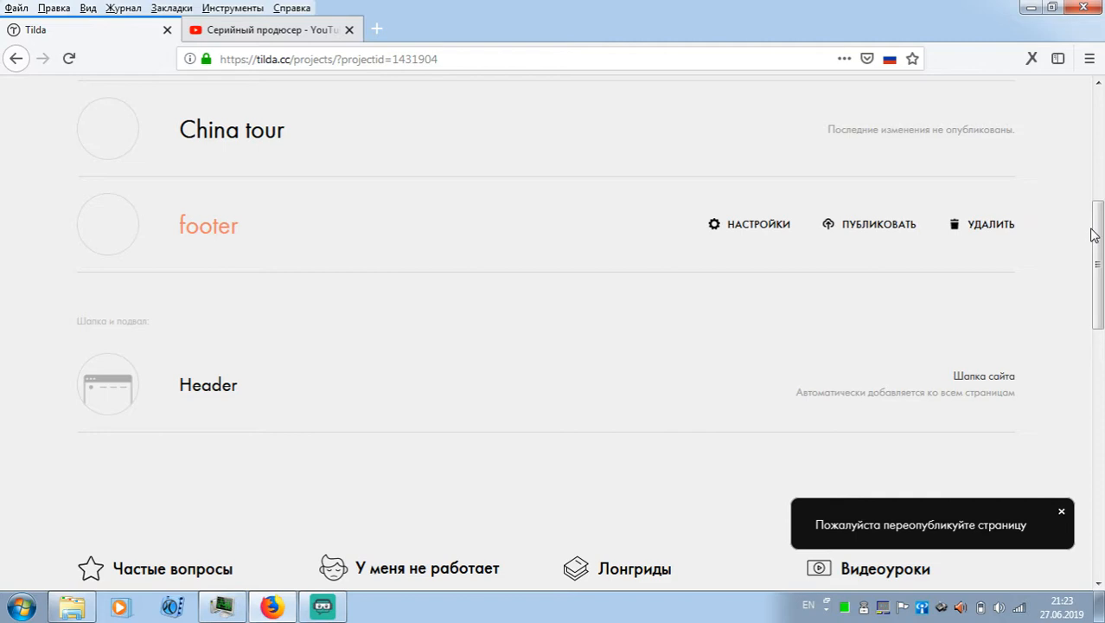
pyautogui.moveTo(1100, 217); pyautogui.dragTo(1101, 122)
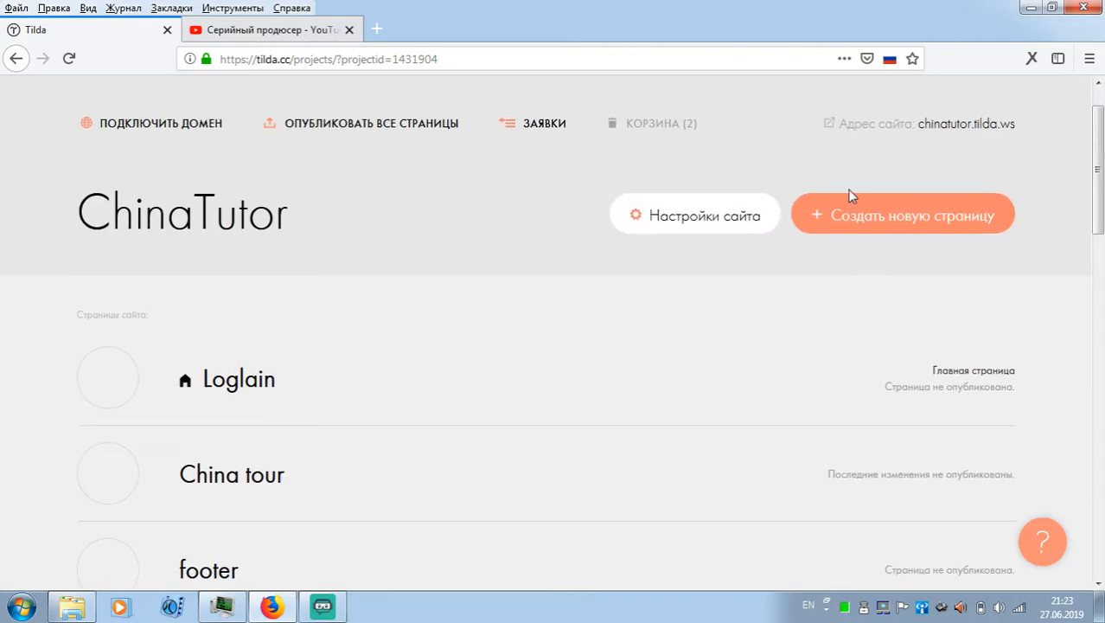
pyautogui.click(716, 219)
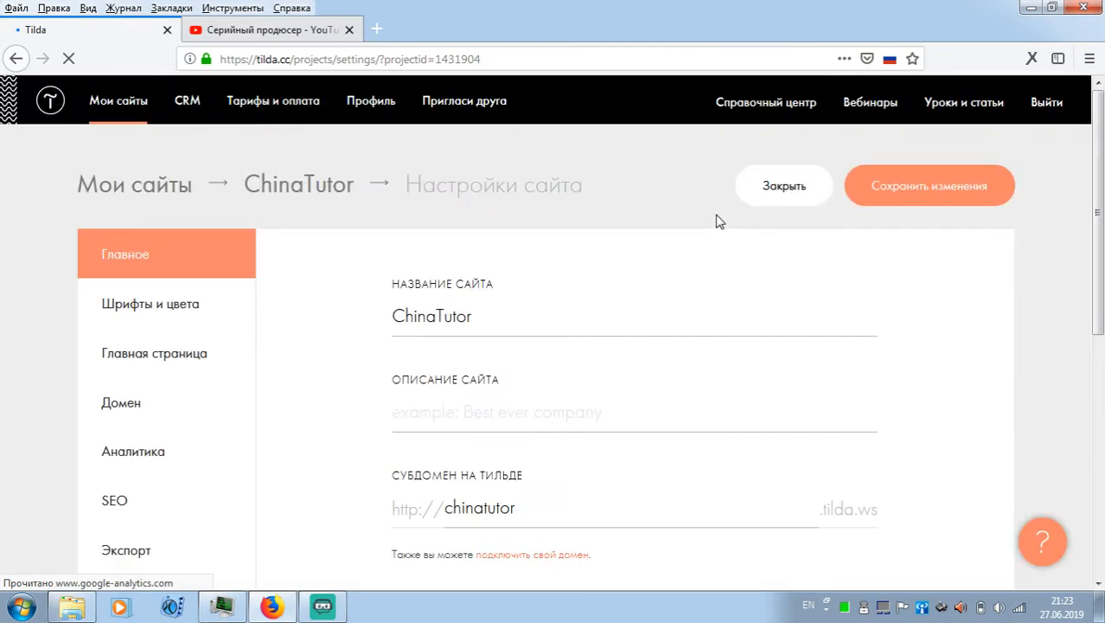
pyautogui.moveTo(1102, 314); pyautogui.dragTo(1102, 421)
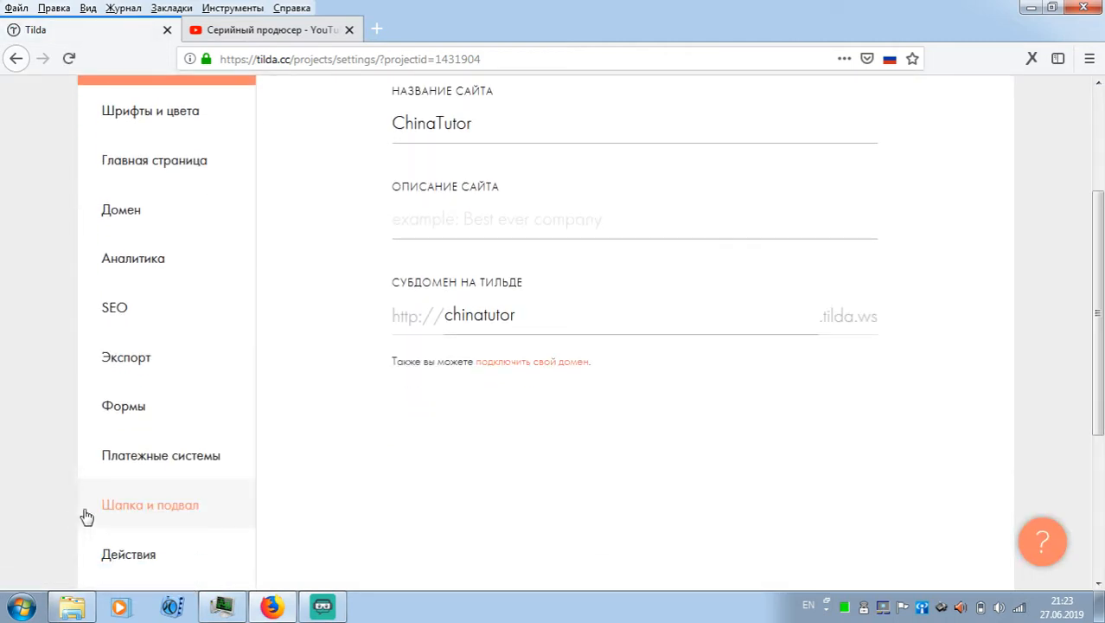
pyautogui.click(163, 510)
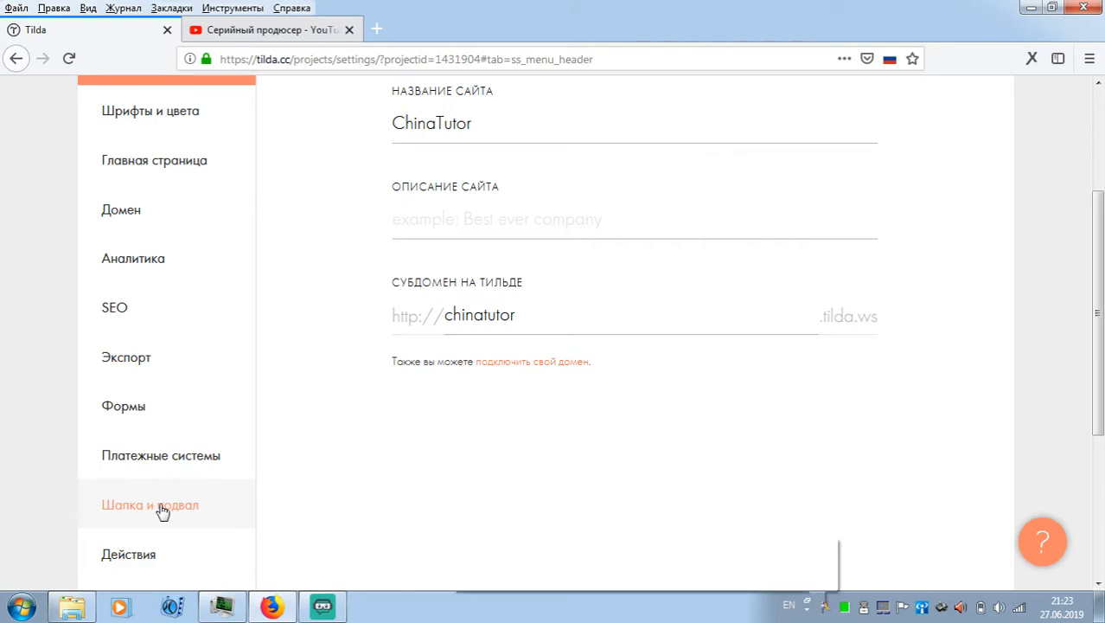
pyautogui.click(631, 324)
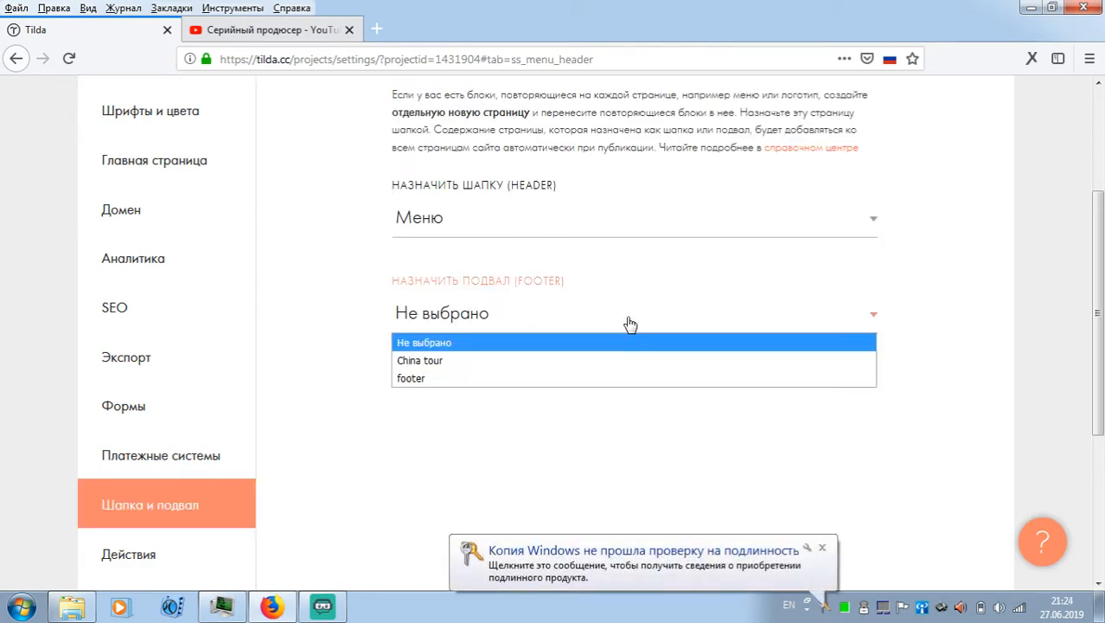
pyautogui.click(582, 384)
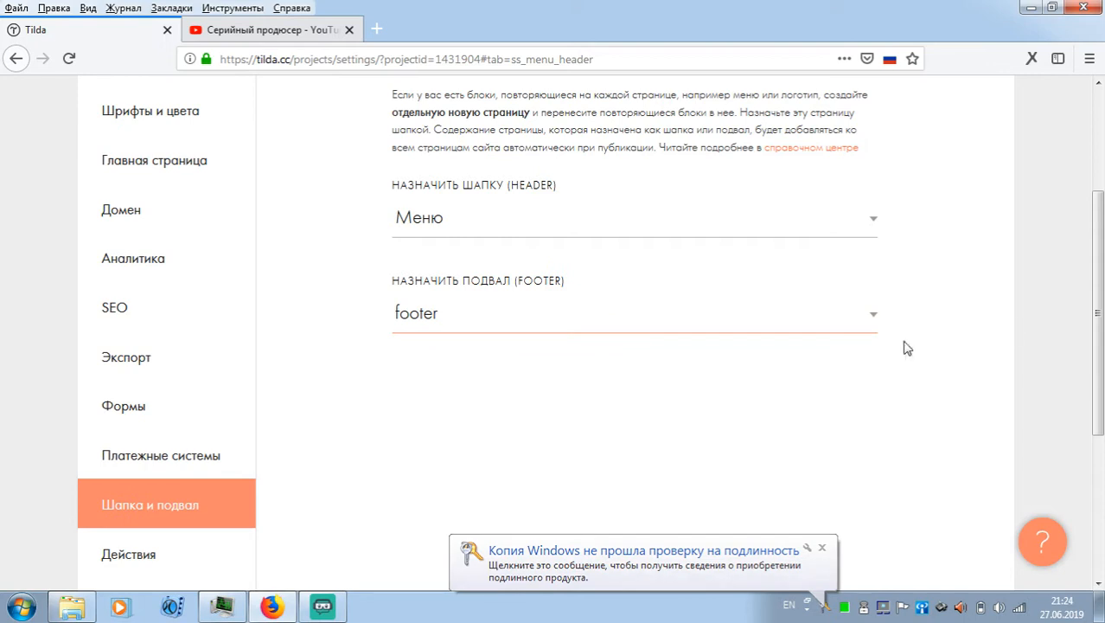
pyautogui.moveTo(1101, 328); pyautogui.dragTo(1101, 220)
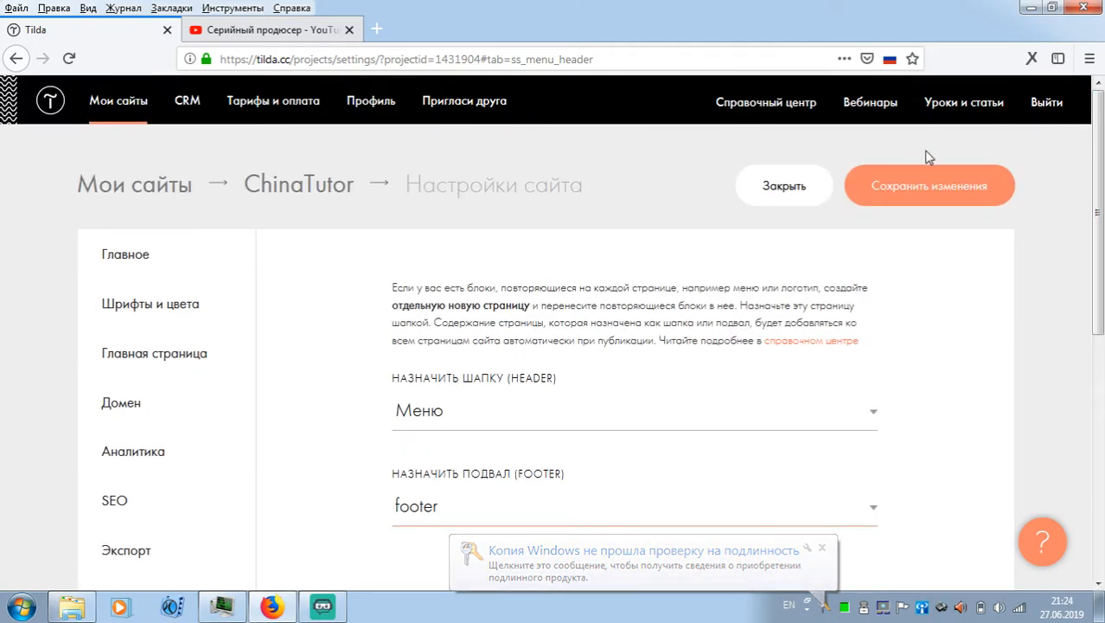
pyautogui.click(942, 199)
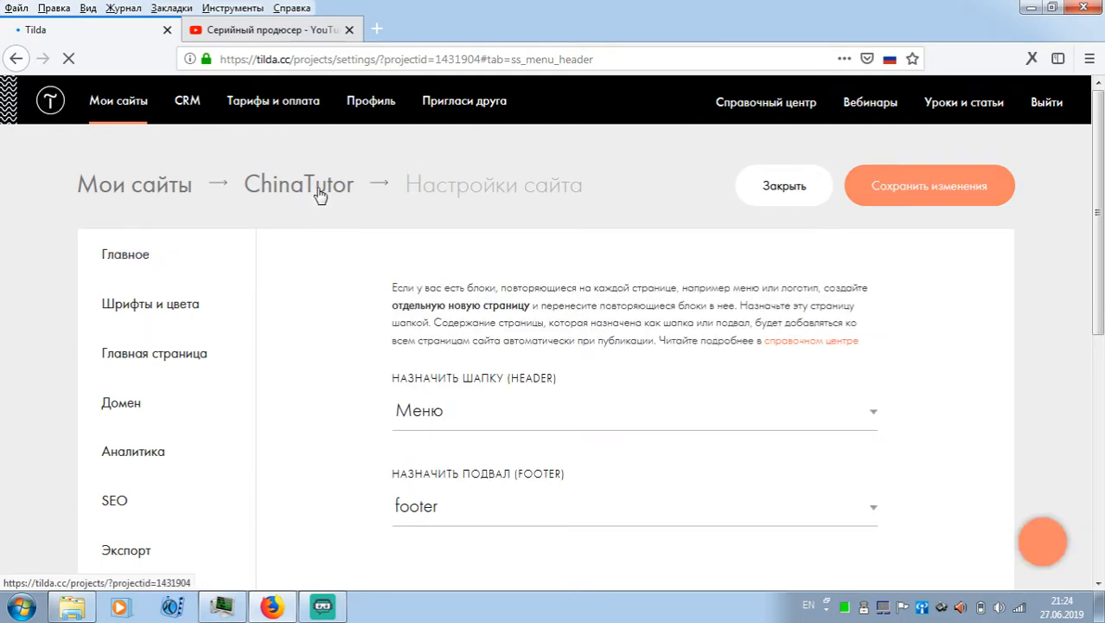
pyautogui.click(318, 190)
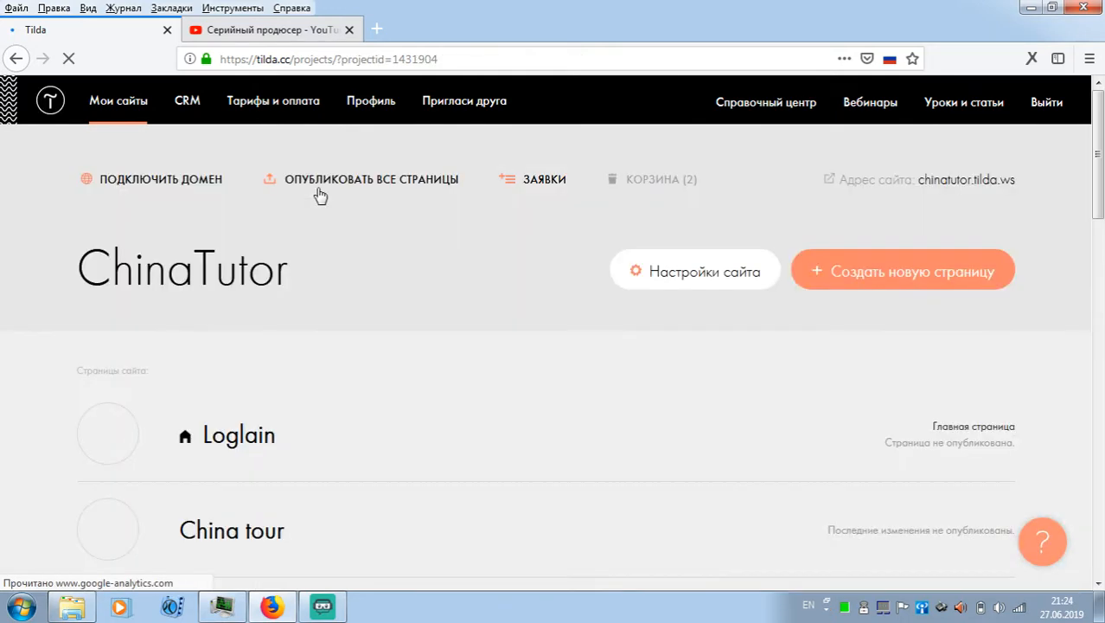
# Step: Publish all pages of the ChinaTutor site and open the published site at chinatutor.tilda.ws
pyautogui.moveTo(1099, 201)
pyautogui.mouseDown()
pyautogui.moveTo(1097, 362)
pyautogui.moveTo(1103, 204)
pyautogui.mouseUp()
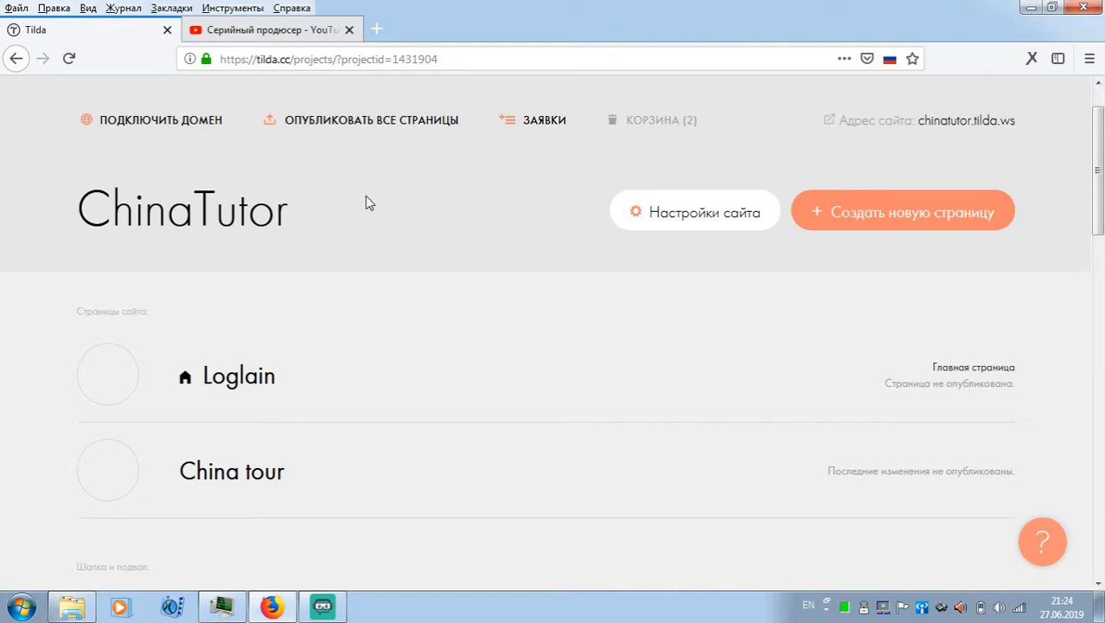
pyautogui.click(415, 121)
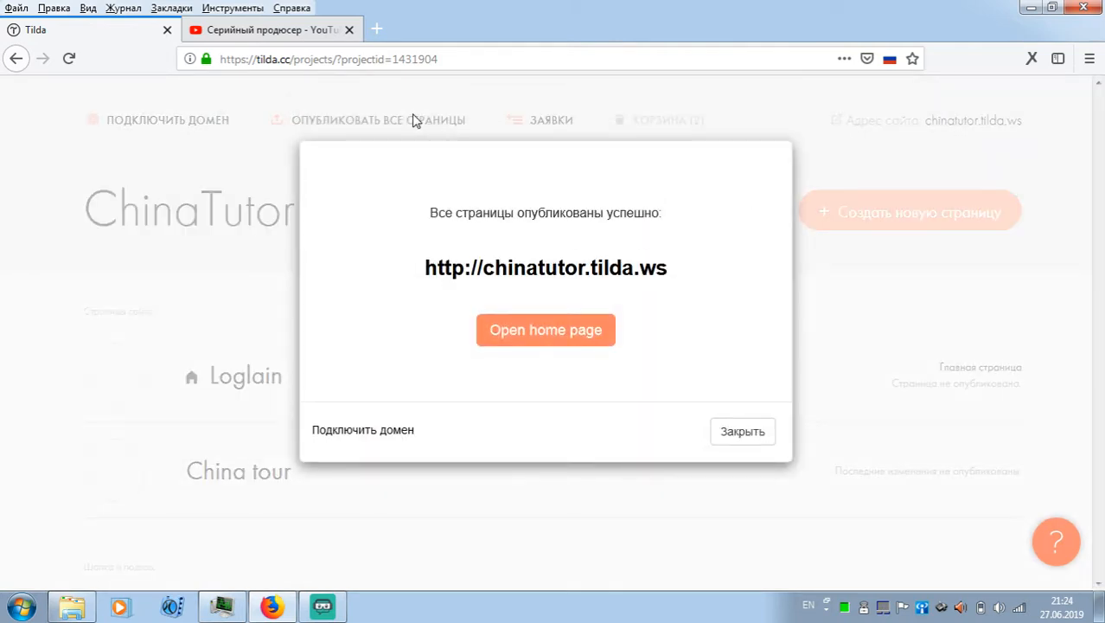
pyautogui.click(583, 269)
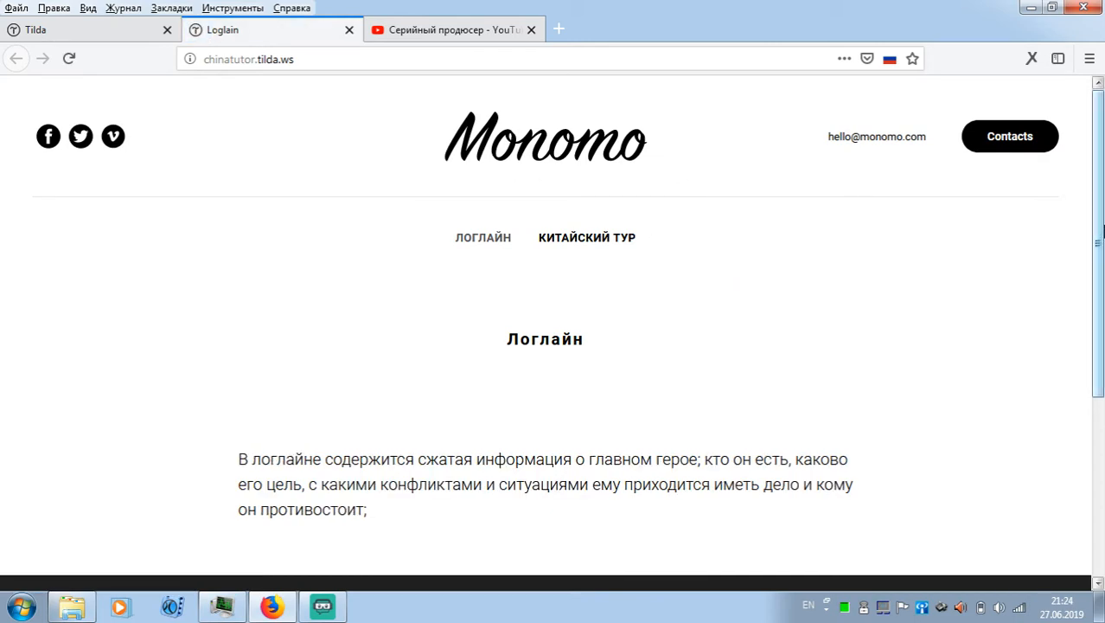
# Step: Check the header and footer on the published Loglain page, then test the "Китайский Тур" menu link and the "Тур" link on the China tour page
pyautogui.moveTo(1098, 231); pyautogui.dragTo(1099, 405)
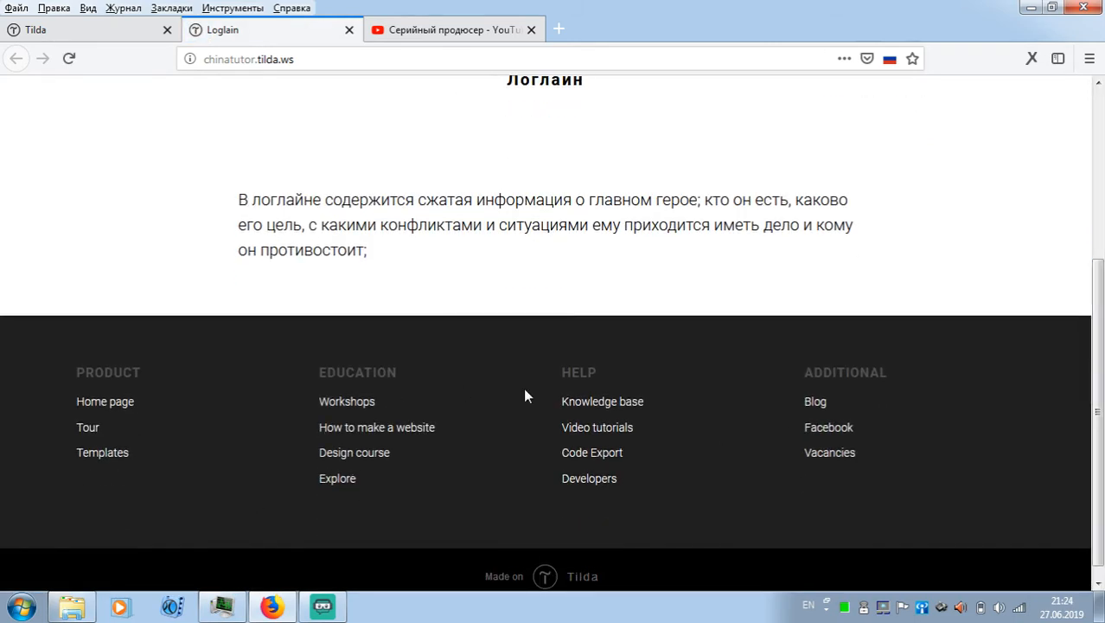
pyautogui.moveTo(1098, 307); pyautogui.dragTo(1098, 158)
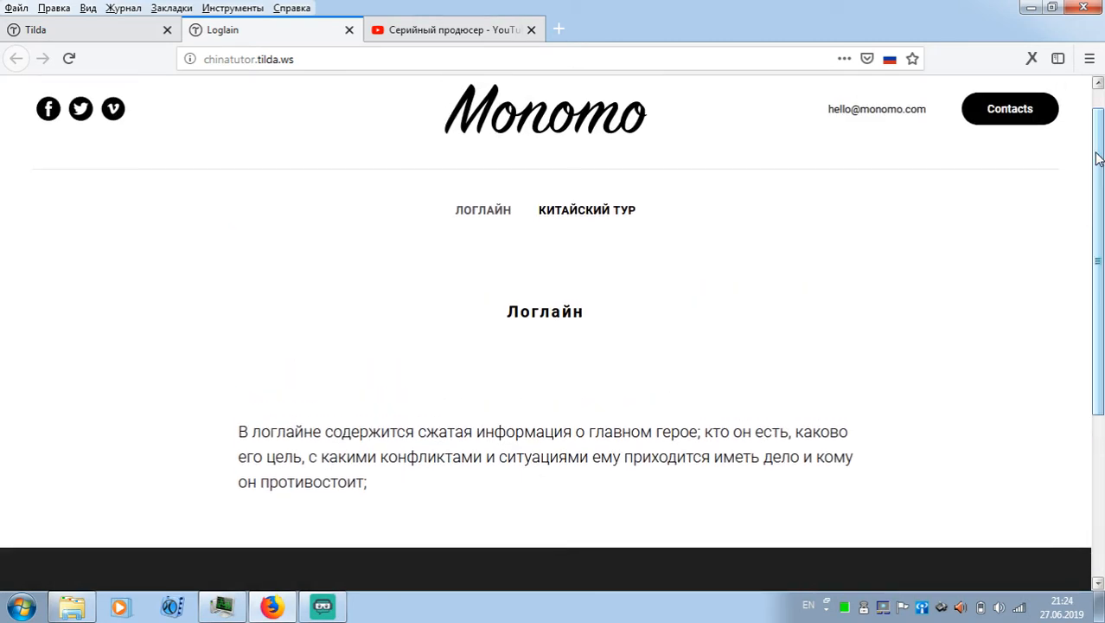
pyautogui.click(582, 214)
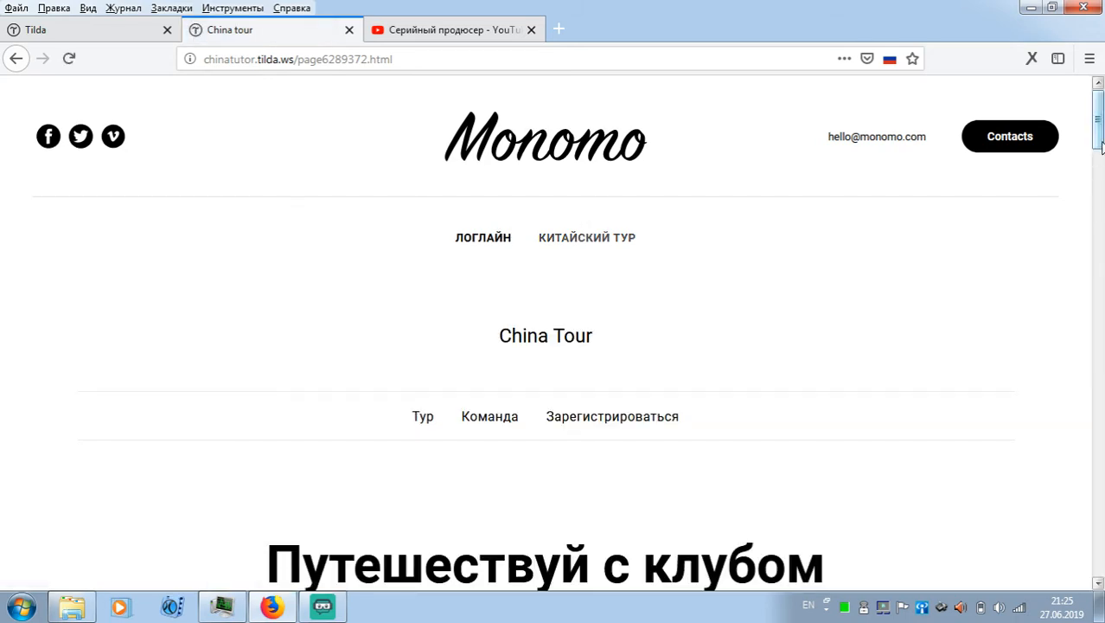
pyautogui.moveTo(1102, 145)
pyautogui.mouseDown()
pyautogui.moveTo(1102, 244)
pyautogui.moveTo(1102, 166)
pyautogui.mouseUp()
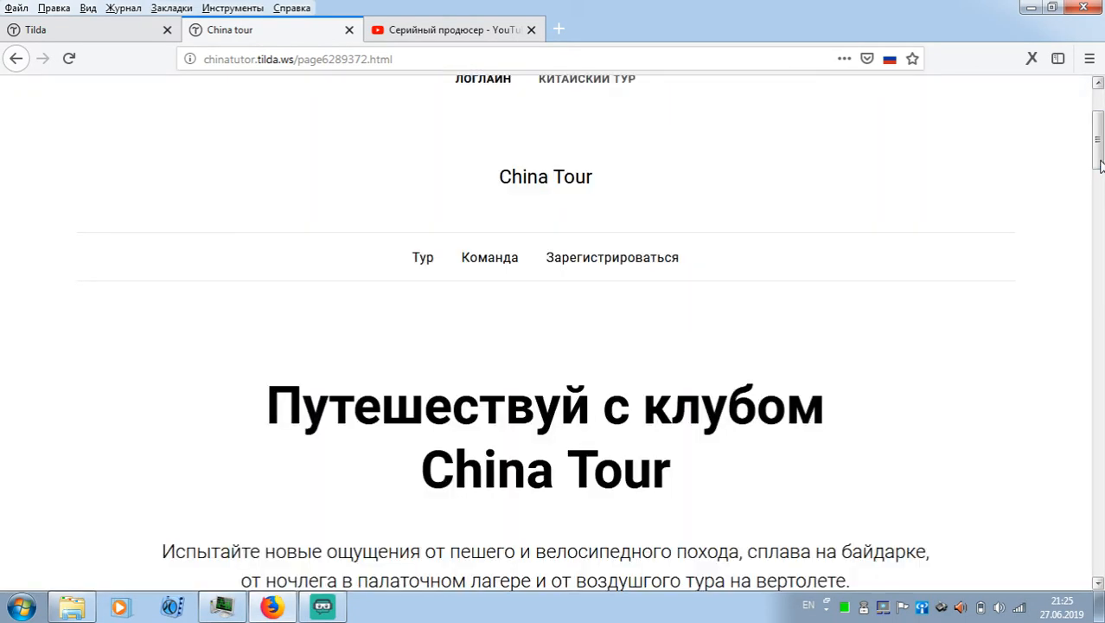
pyautogui.click(420, 259)
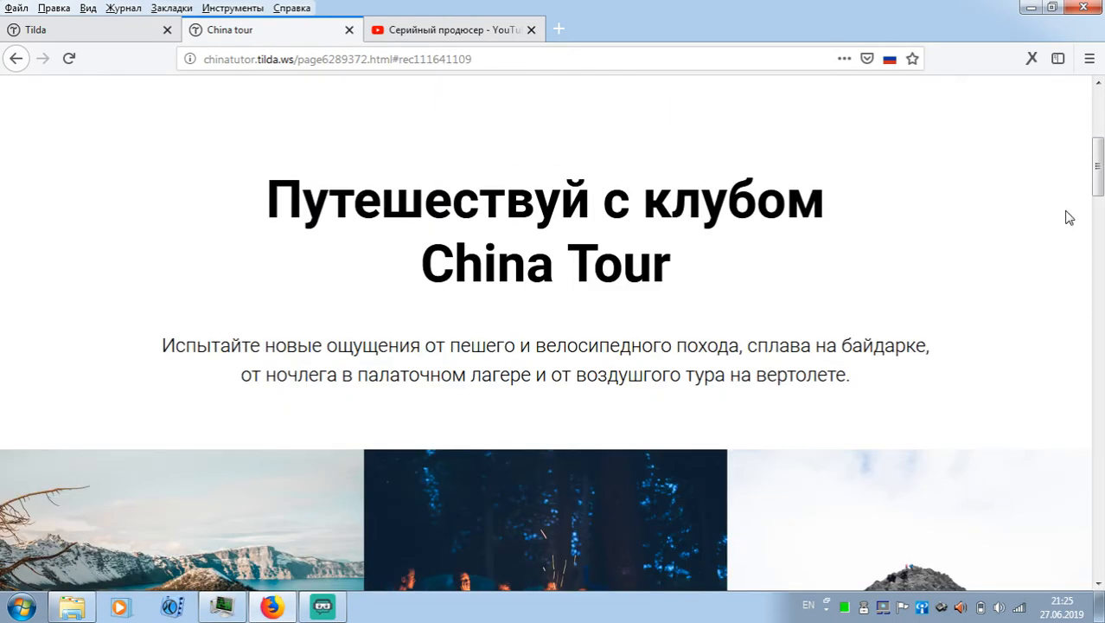
pyautogui.scroll(4, 425, 458)
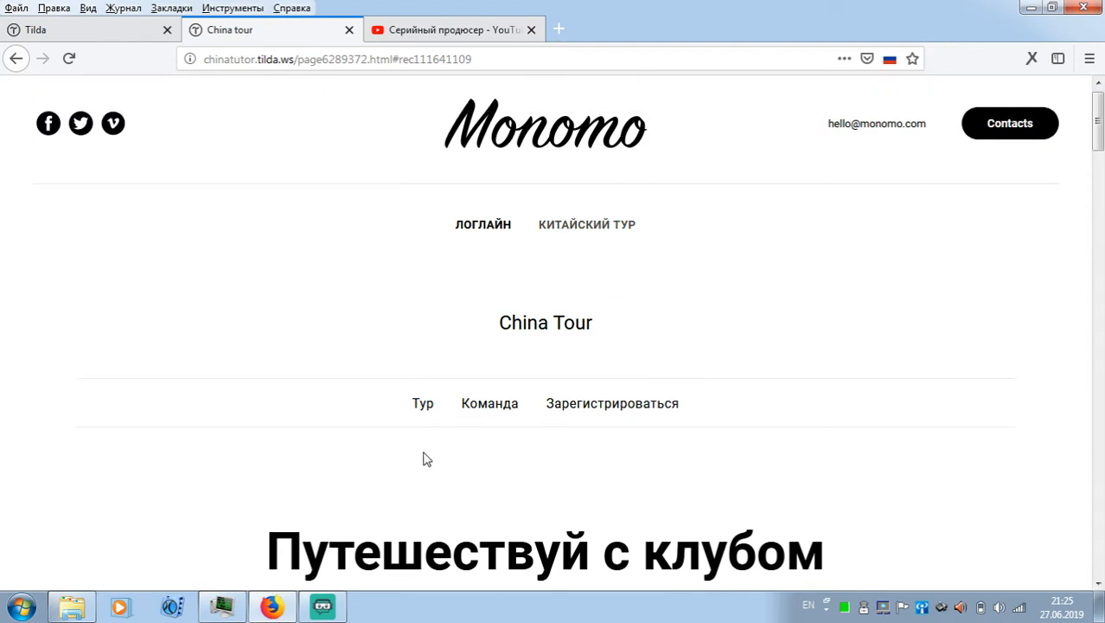
# Step: Test the "Команда" and "Зарегистрироваться" menu links on the published China tour page, returning to the page's header after each
pyautogui.click(510, 411)
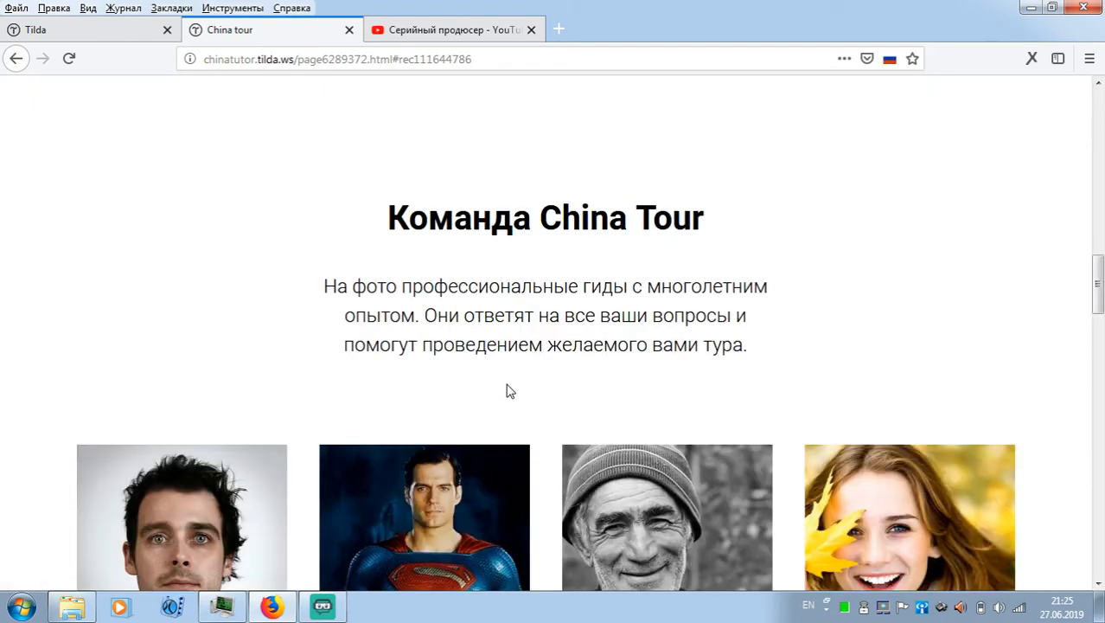
pyautogui.moveTo(1103, 294); pyautogui.dragTo(1098, 196)
pyautogui.scroll(3, 1098, 170)
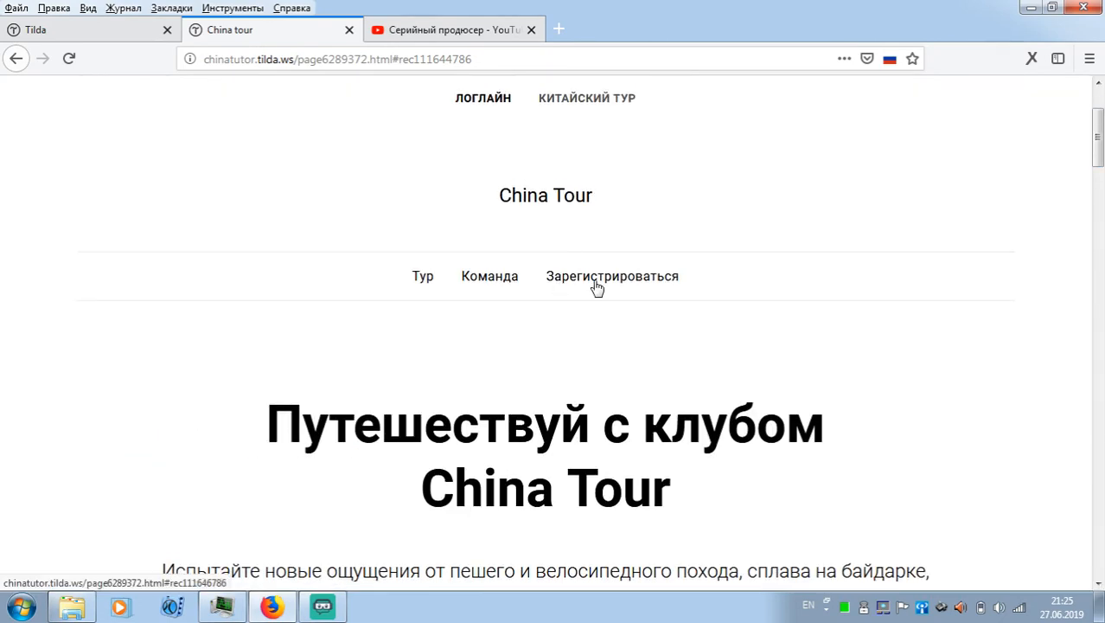
pyautogui.click(595, 285)
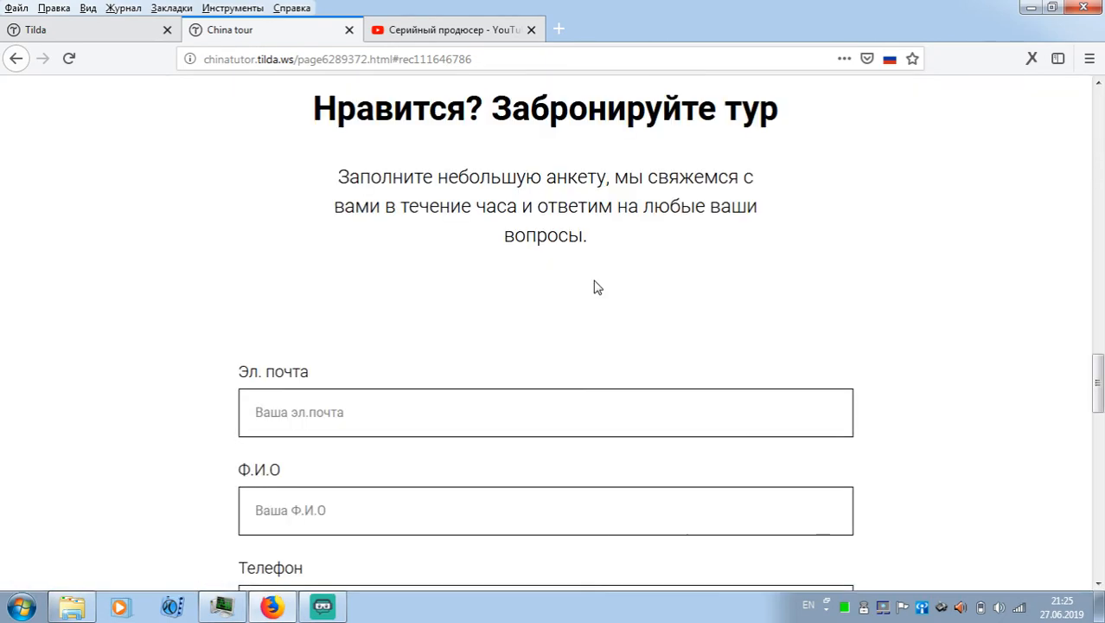
pyautogui.moveTo(1096, 380); pyautogui.dragTo(1099, 104)
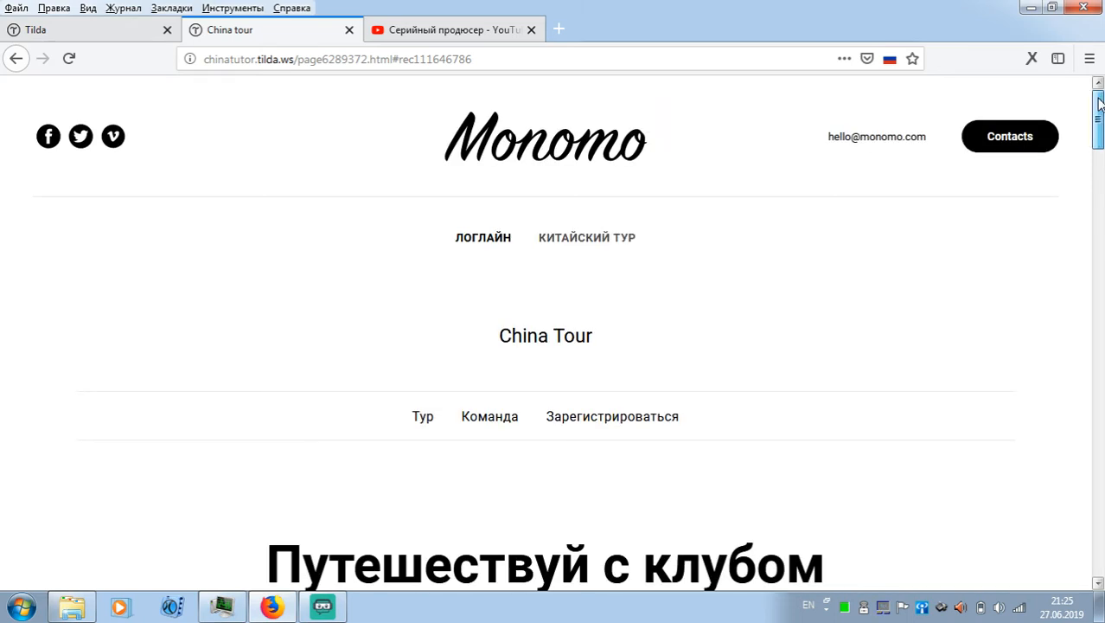
# Step: Return to the ChinaTutor project in Tilda and close the publishing confirmation dialog
pyautogui.click(115, 30)
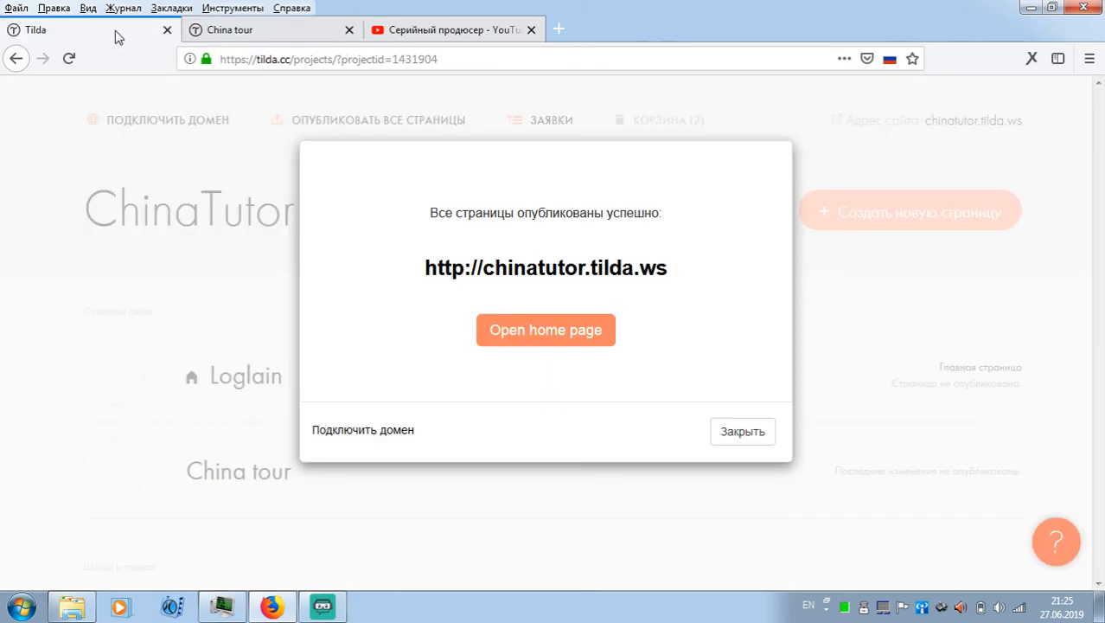
pyautogui.click(730, 430)
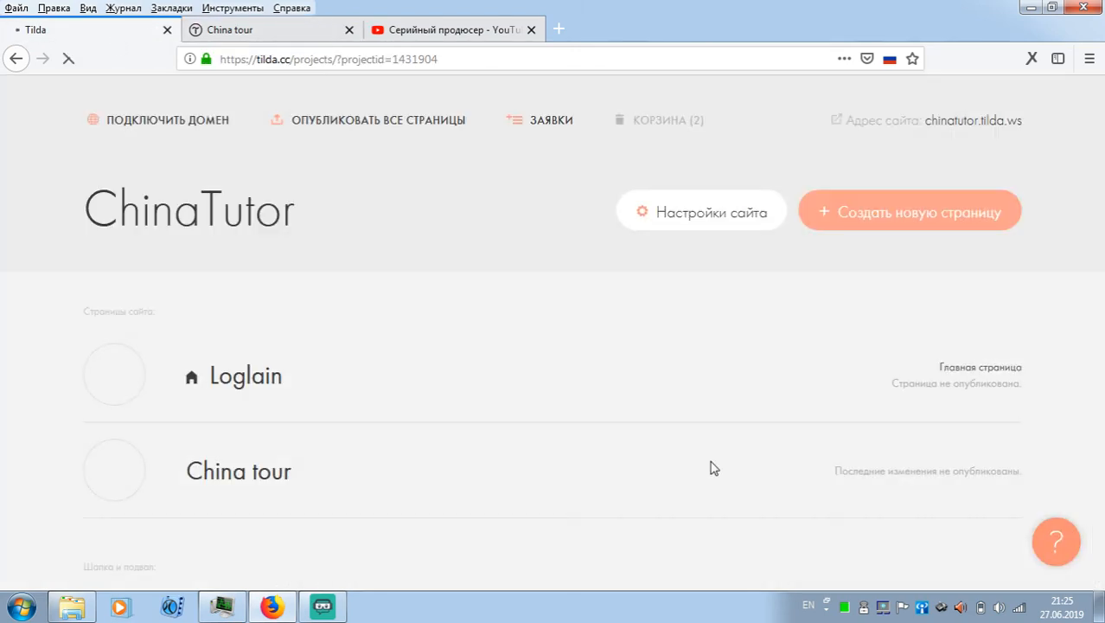
pyautogui.click(323, 608)
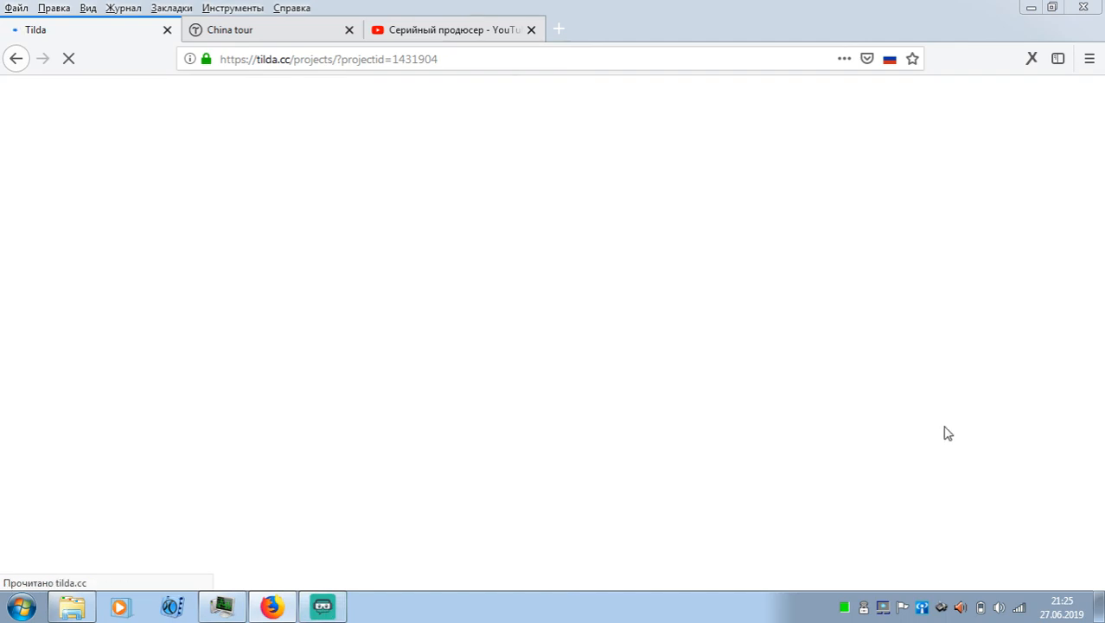